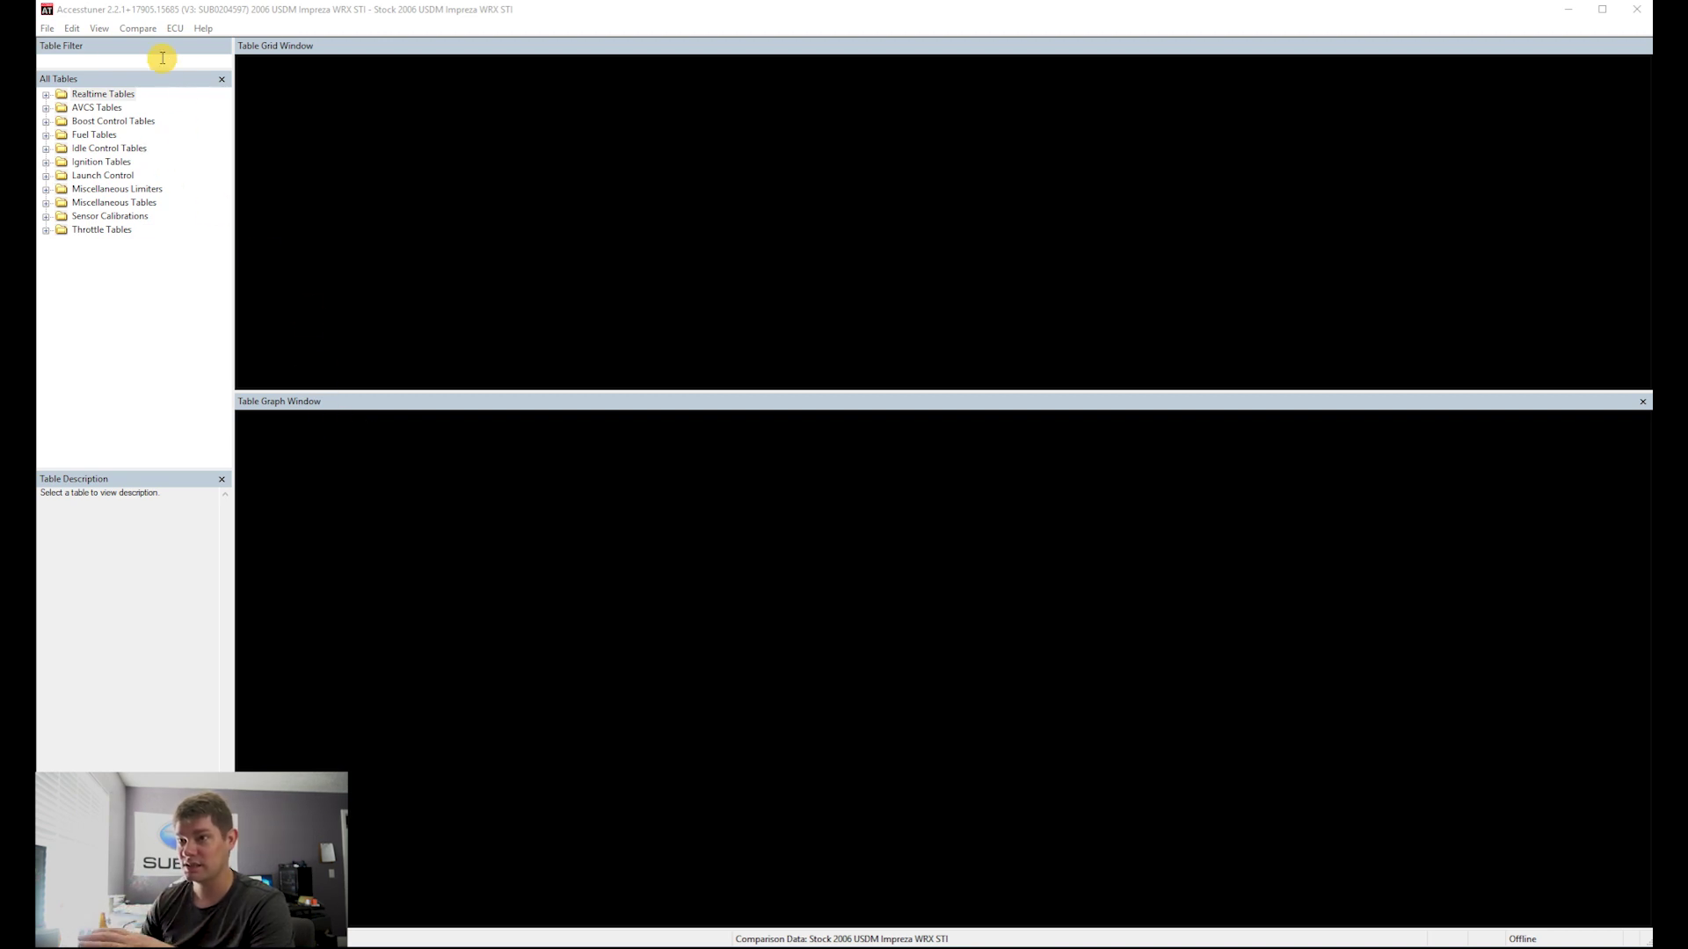
Browse for an Accessport map file, then close the browser without loading one.
{"action": "left_click", "coordinate": [49, 29]}
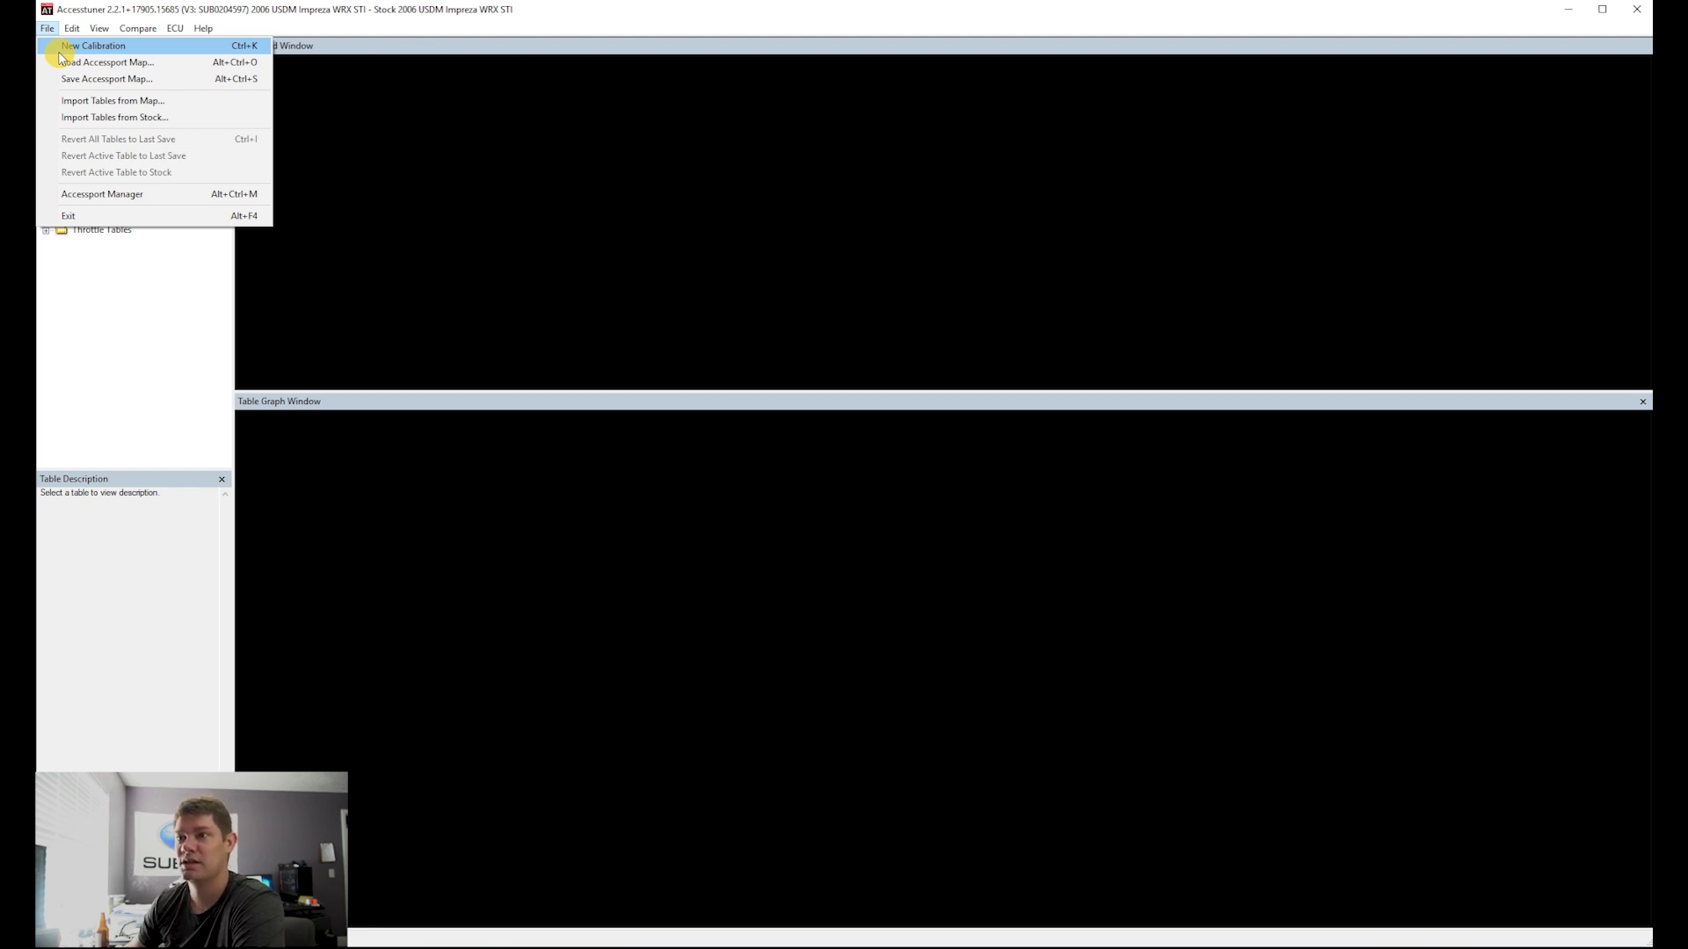
{"action": "left_click", "coordinate": [176, 101]}
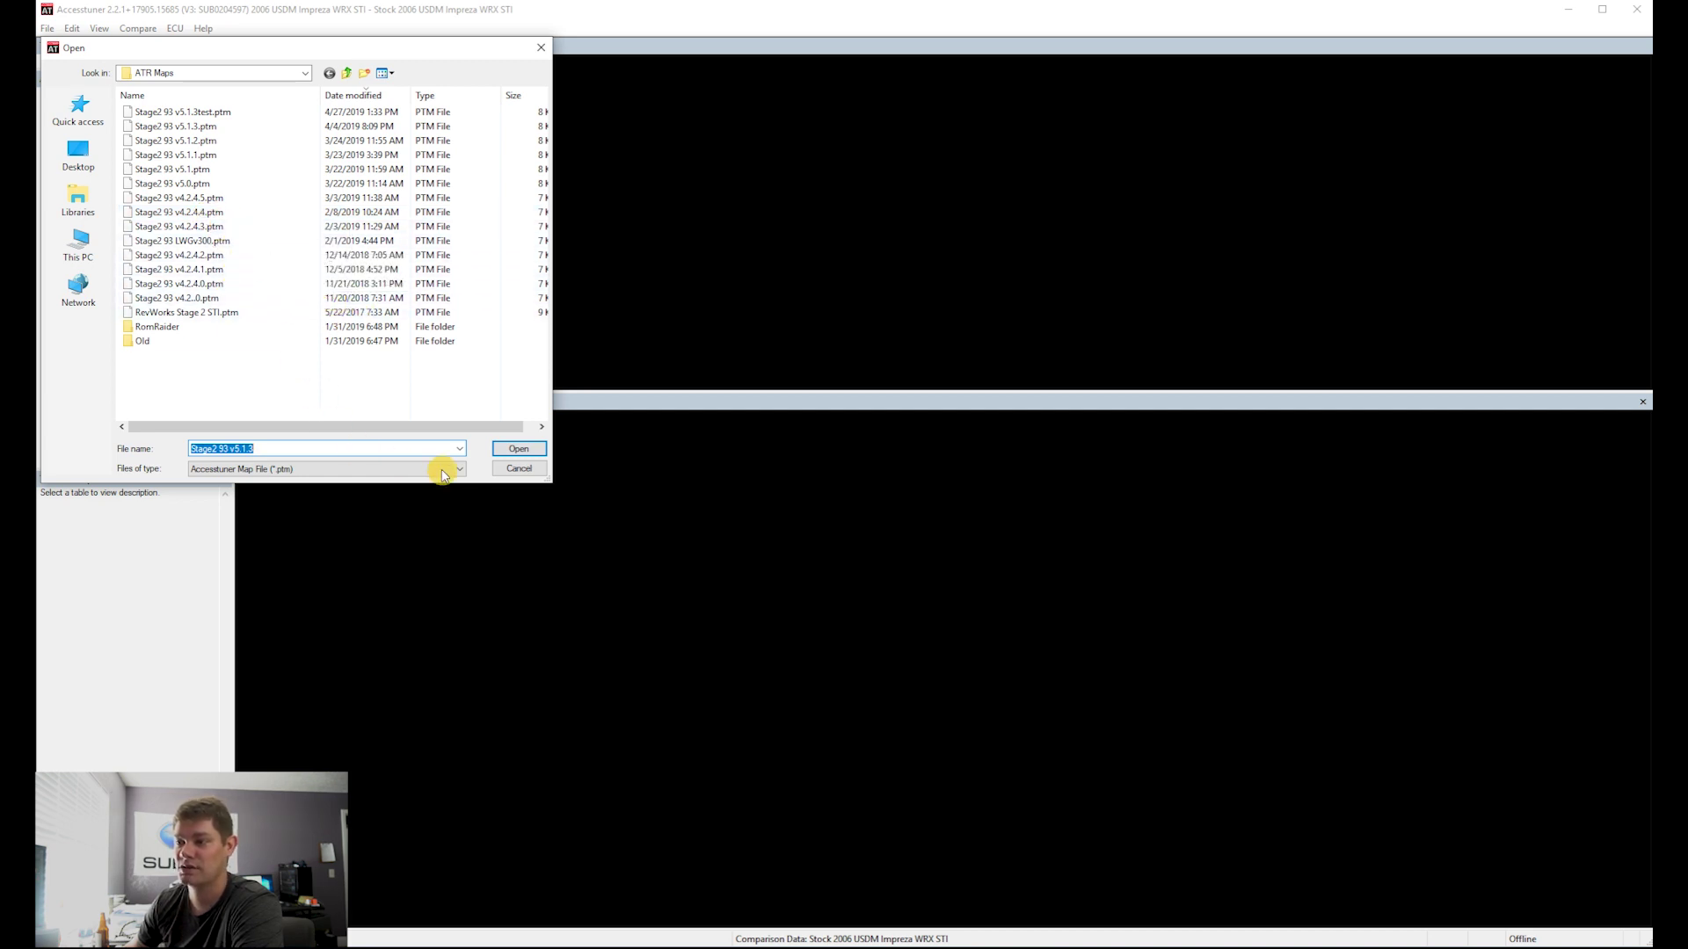
{"action": "left_click", "coordinate": [515, 473]}
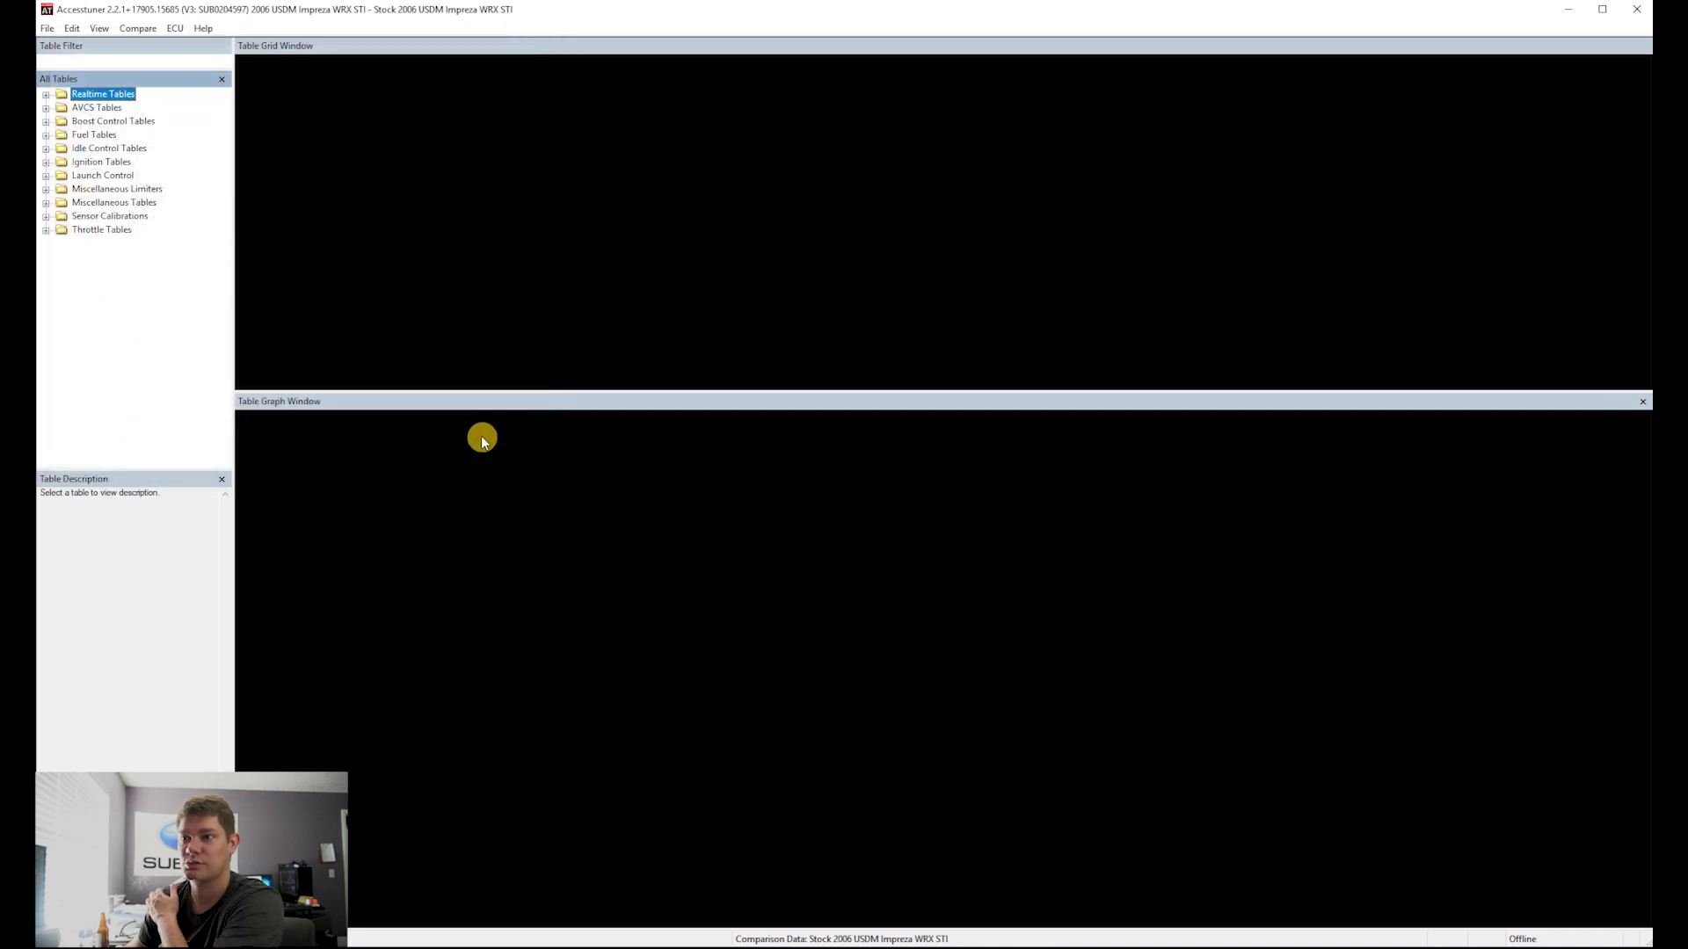
Review the Toggles and DTCs tabs of Advanced Engine Parameters, close it, and show the Edit menu.
{"action": "left_click", "coordinate": [46, 29]}
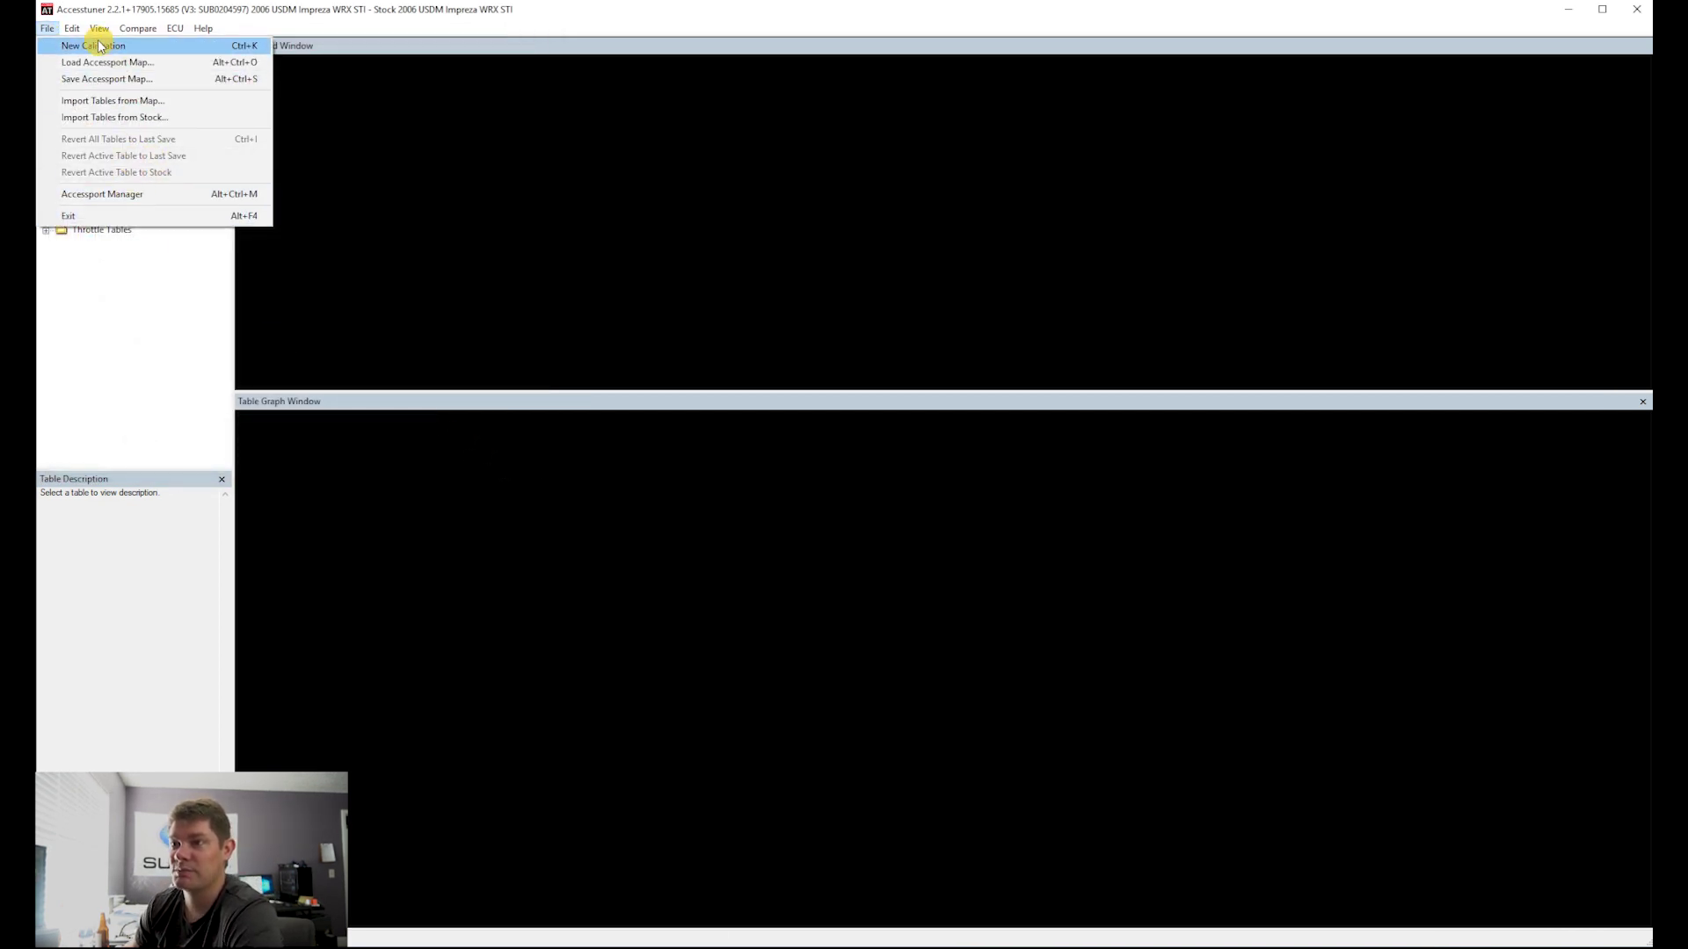
{"action": "mouse_move", "coordinate": [73, 33]}
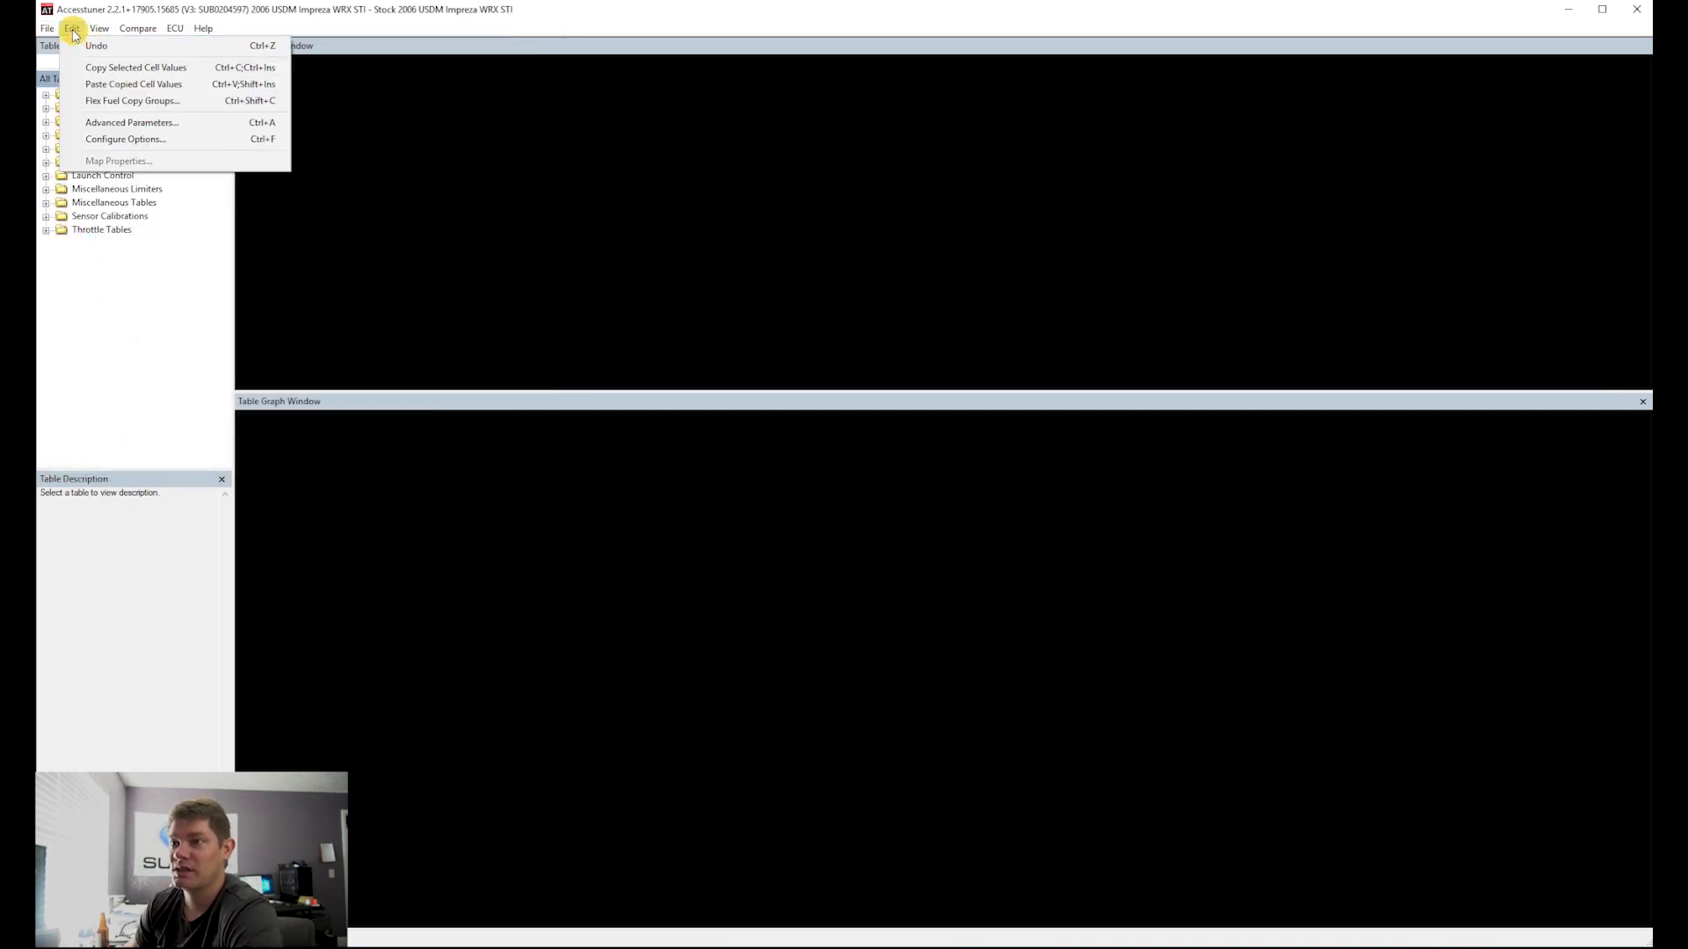
{"action": "left_click", "coordinate": [126, 123]}
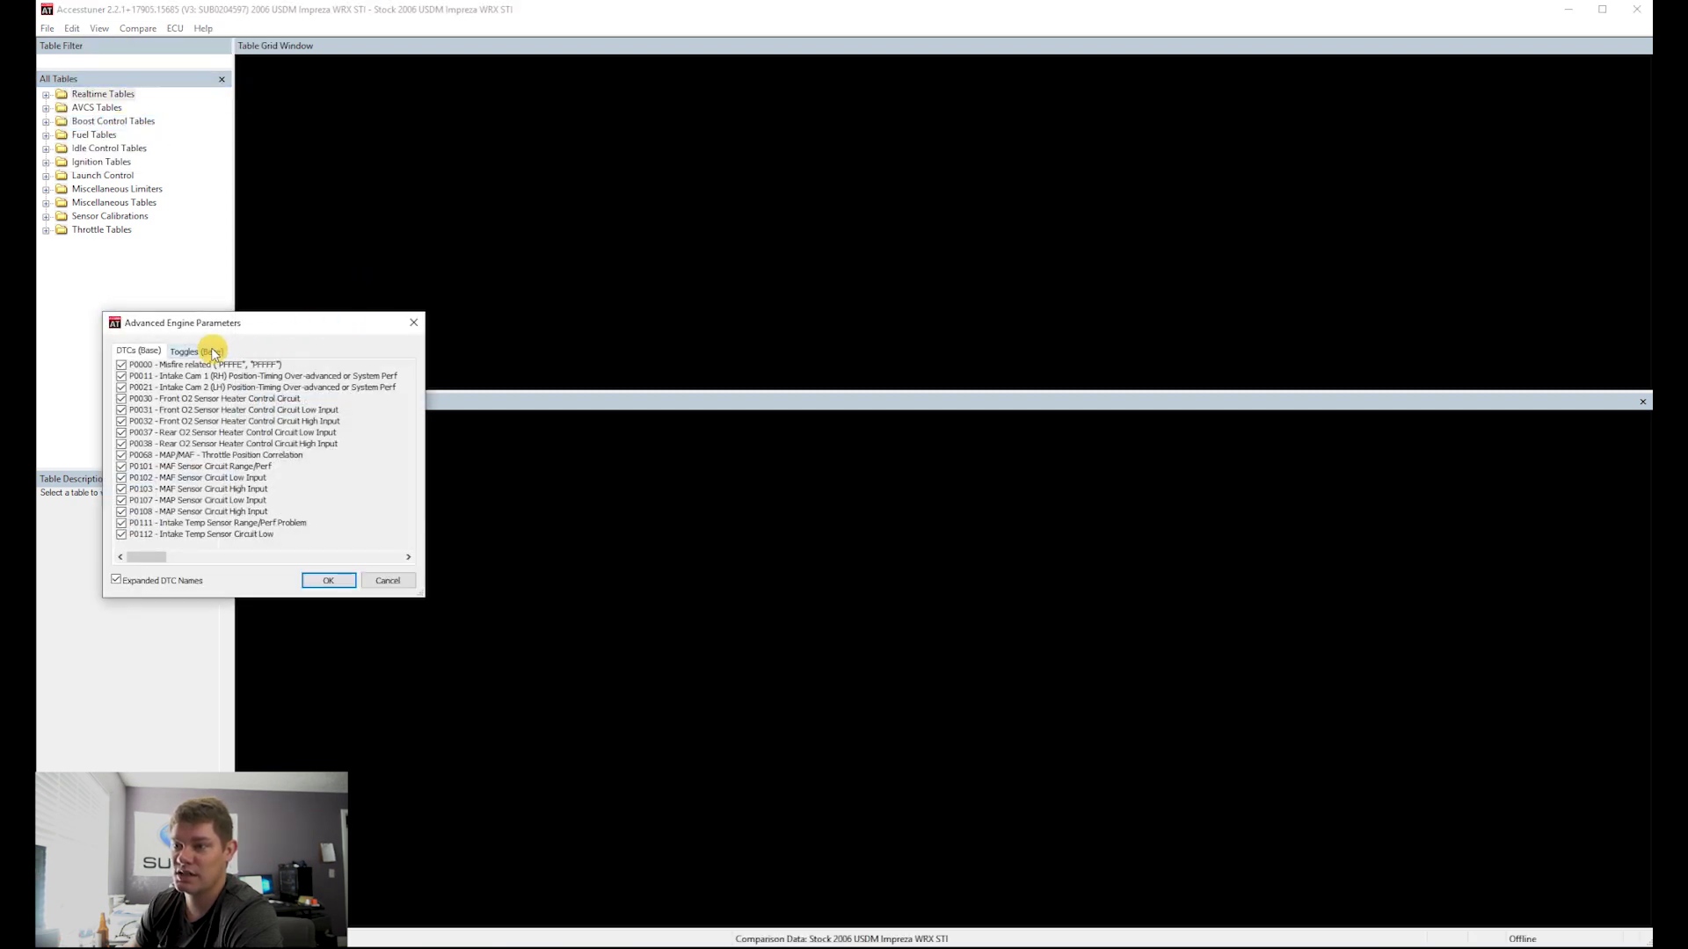
{"action": "left_click", "coordinate": [206, 351]}
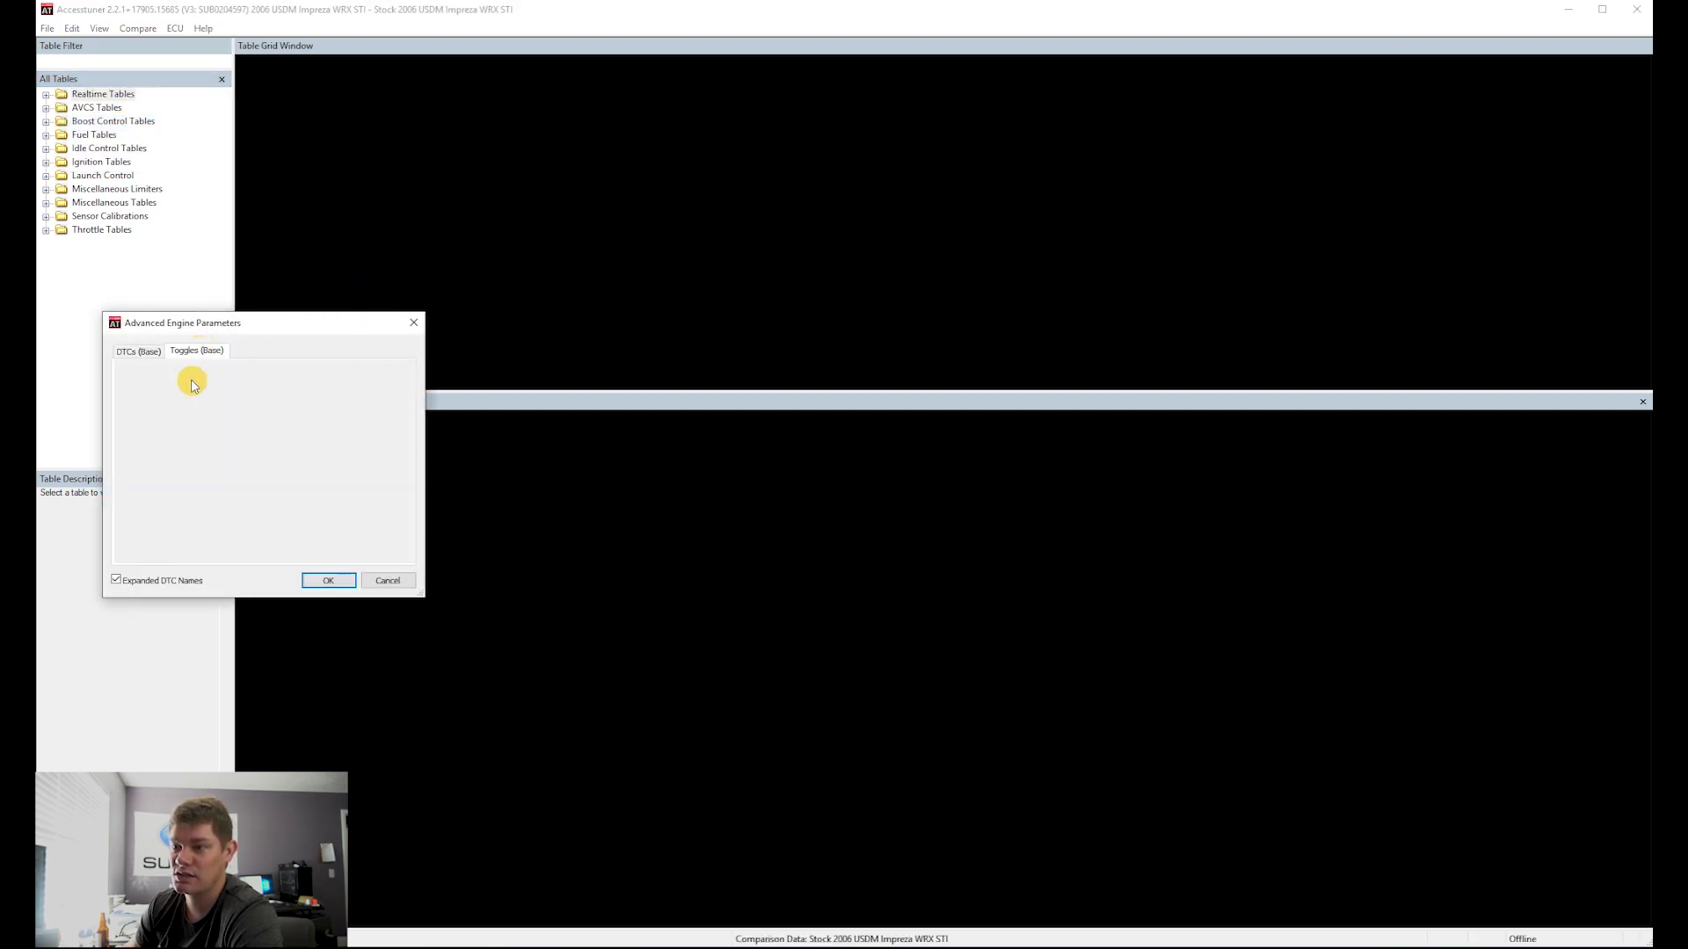
{"action": "left_click", "coordinate": [132, 352]}
{"action": "left_click_drag", "start_coordinate": [163, 557], "coordinate": [325, 562]}
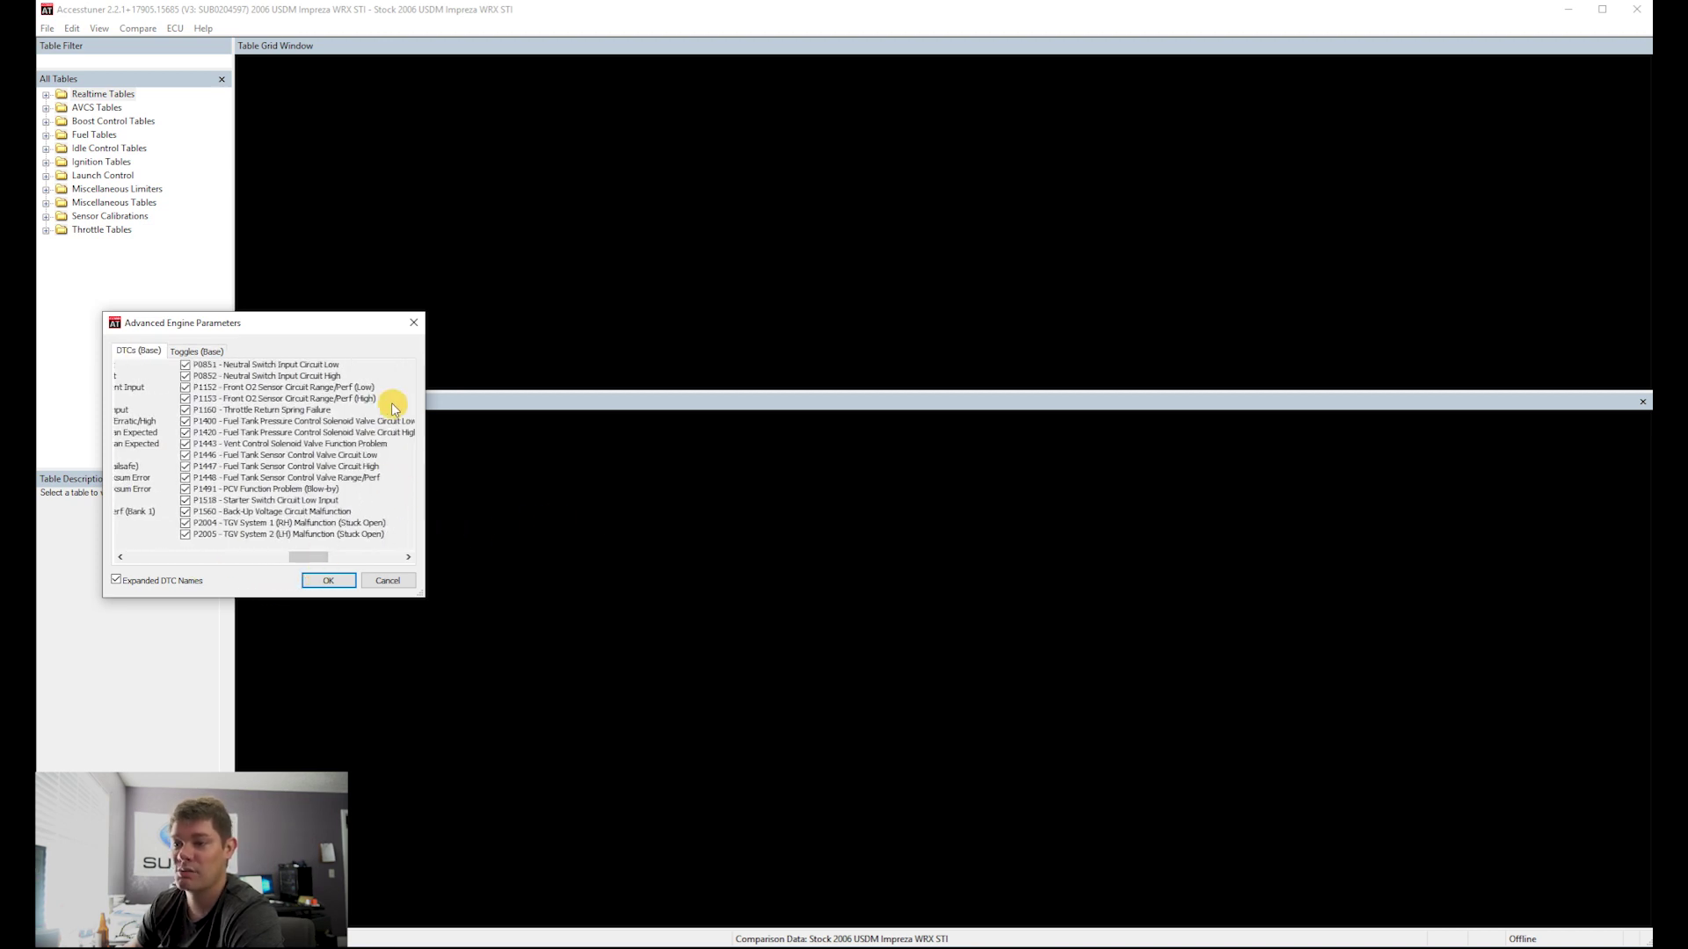
{"action": "left_click", "coordinate": [413, 323]}
{"action": "left_click", "coordinate": [73, 29]}
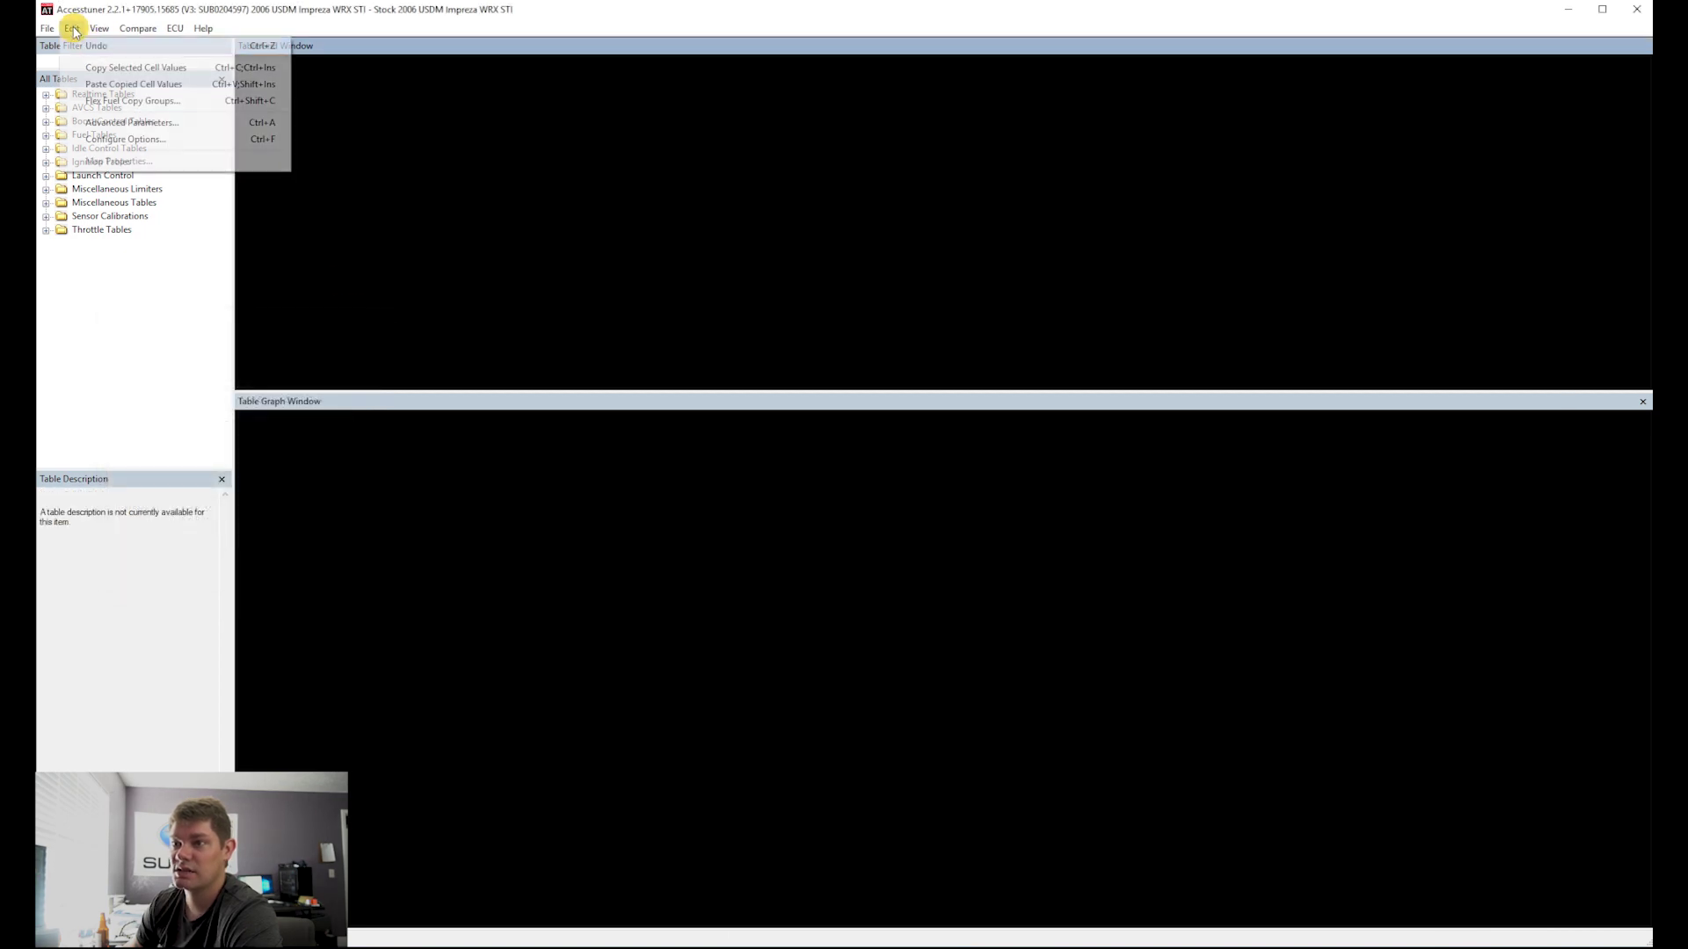
Open Configure Options and view its Log List and Display tabs.
{"action": "left_click", "coordinate": [147, 140]}
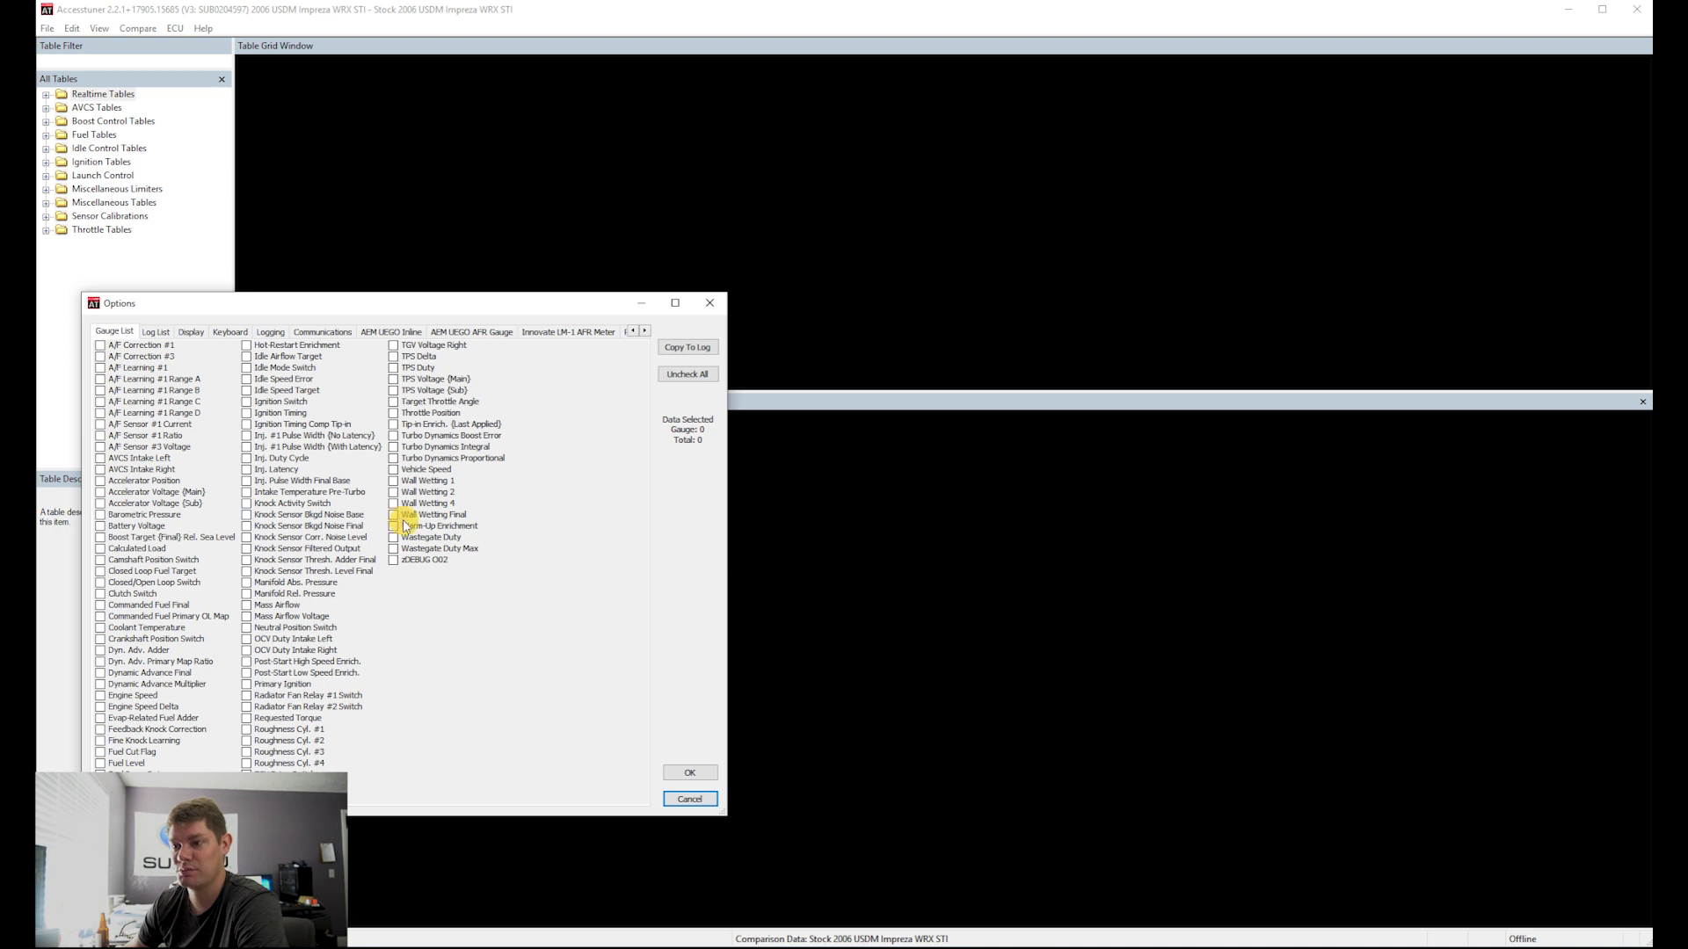
{"action": "left_click", "coordinate": [155, 332]}
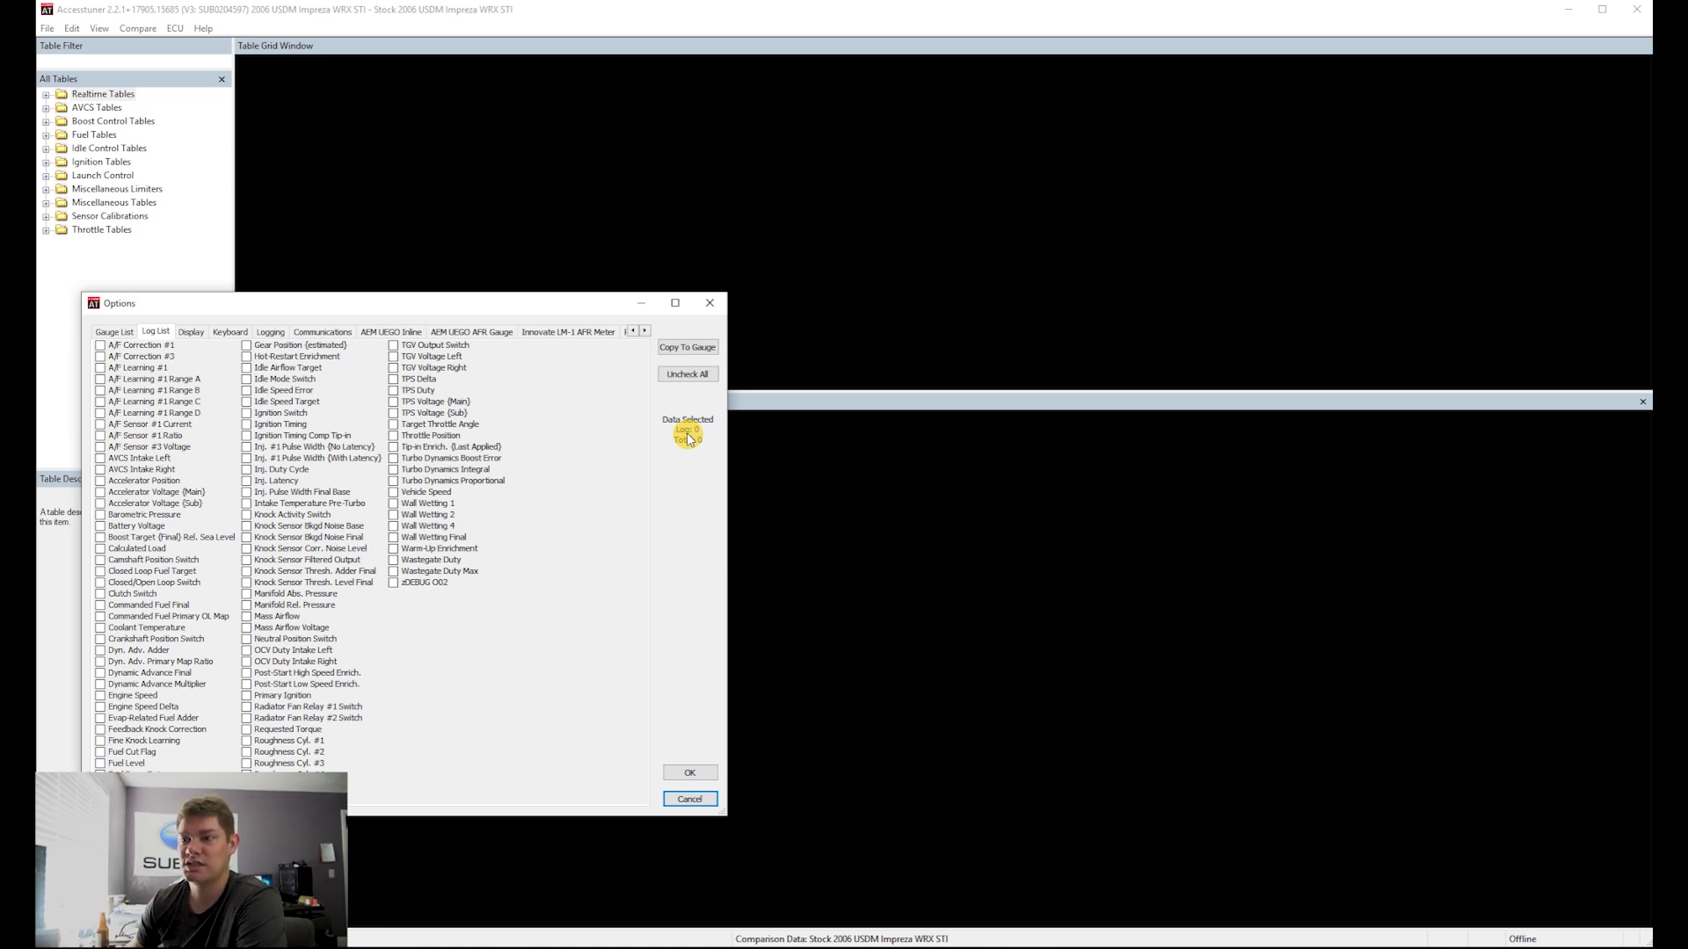
{"action": "left_click", "coordinate": [190, 332]}
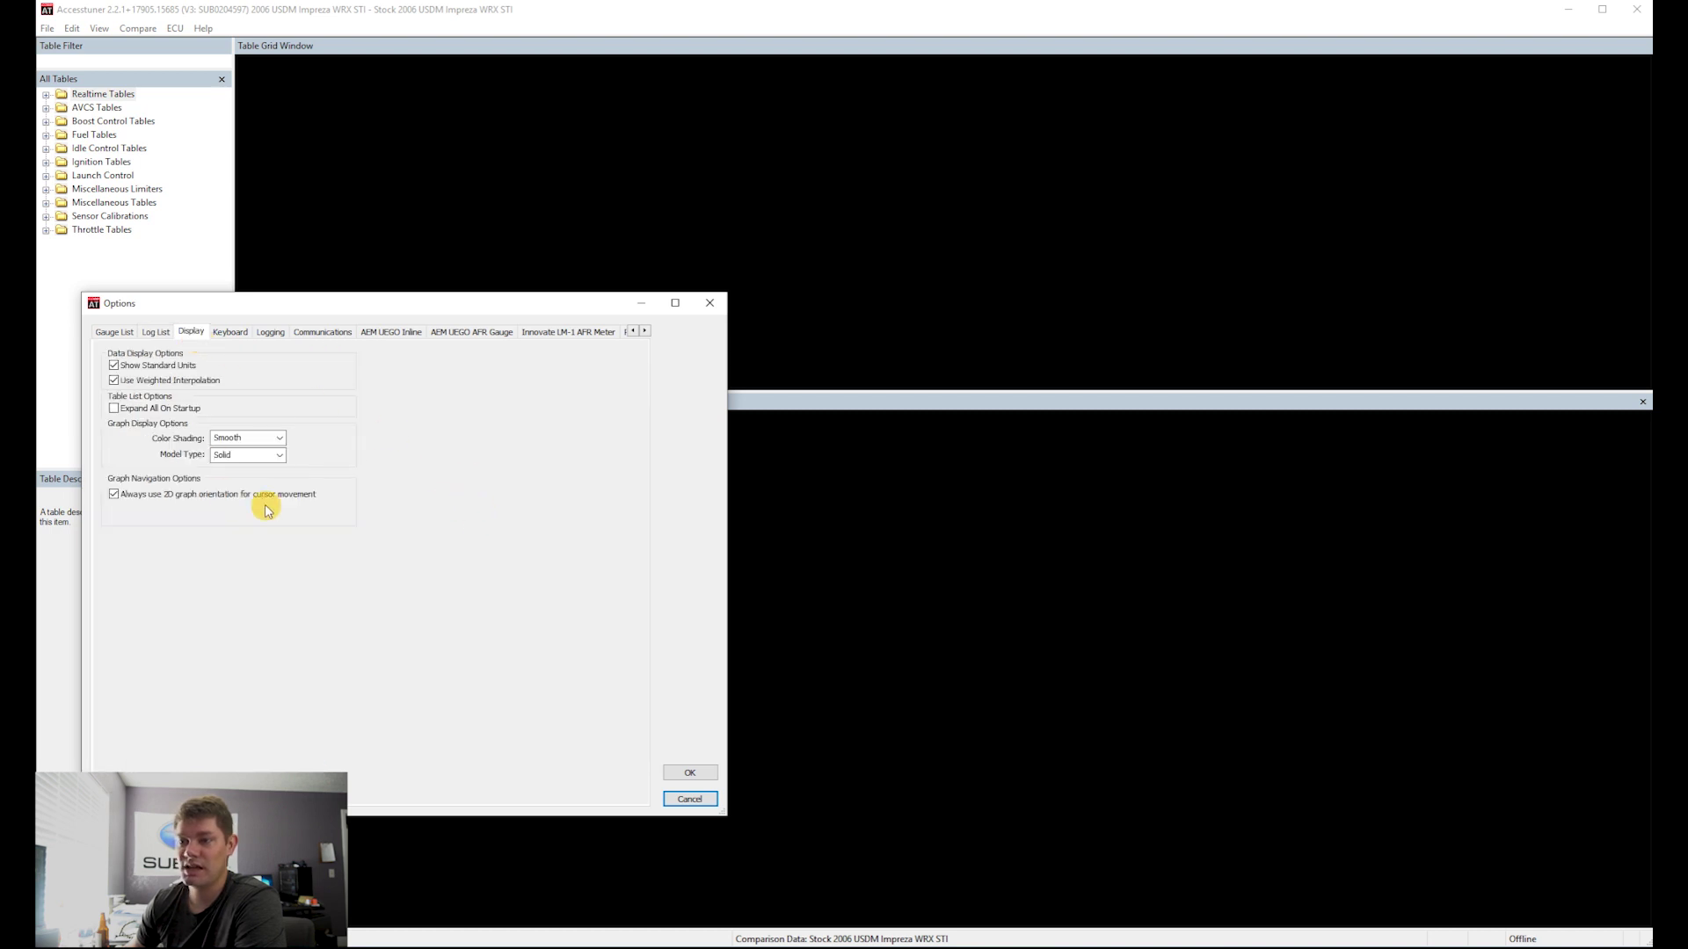
Browse Keyboard and Logging tabs, clear and restore the Log File Folder path, then view Communications.
{"action": "left_click", "coordinate": [239, 334]}
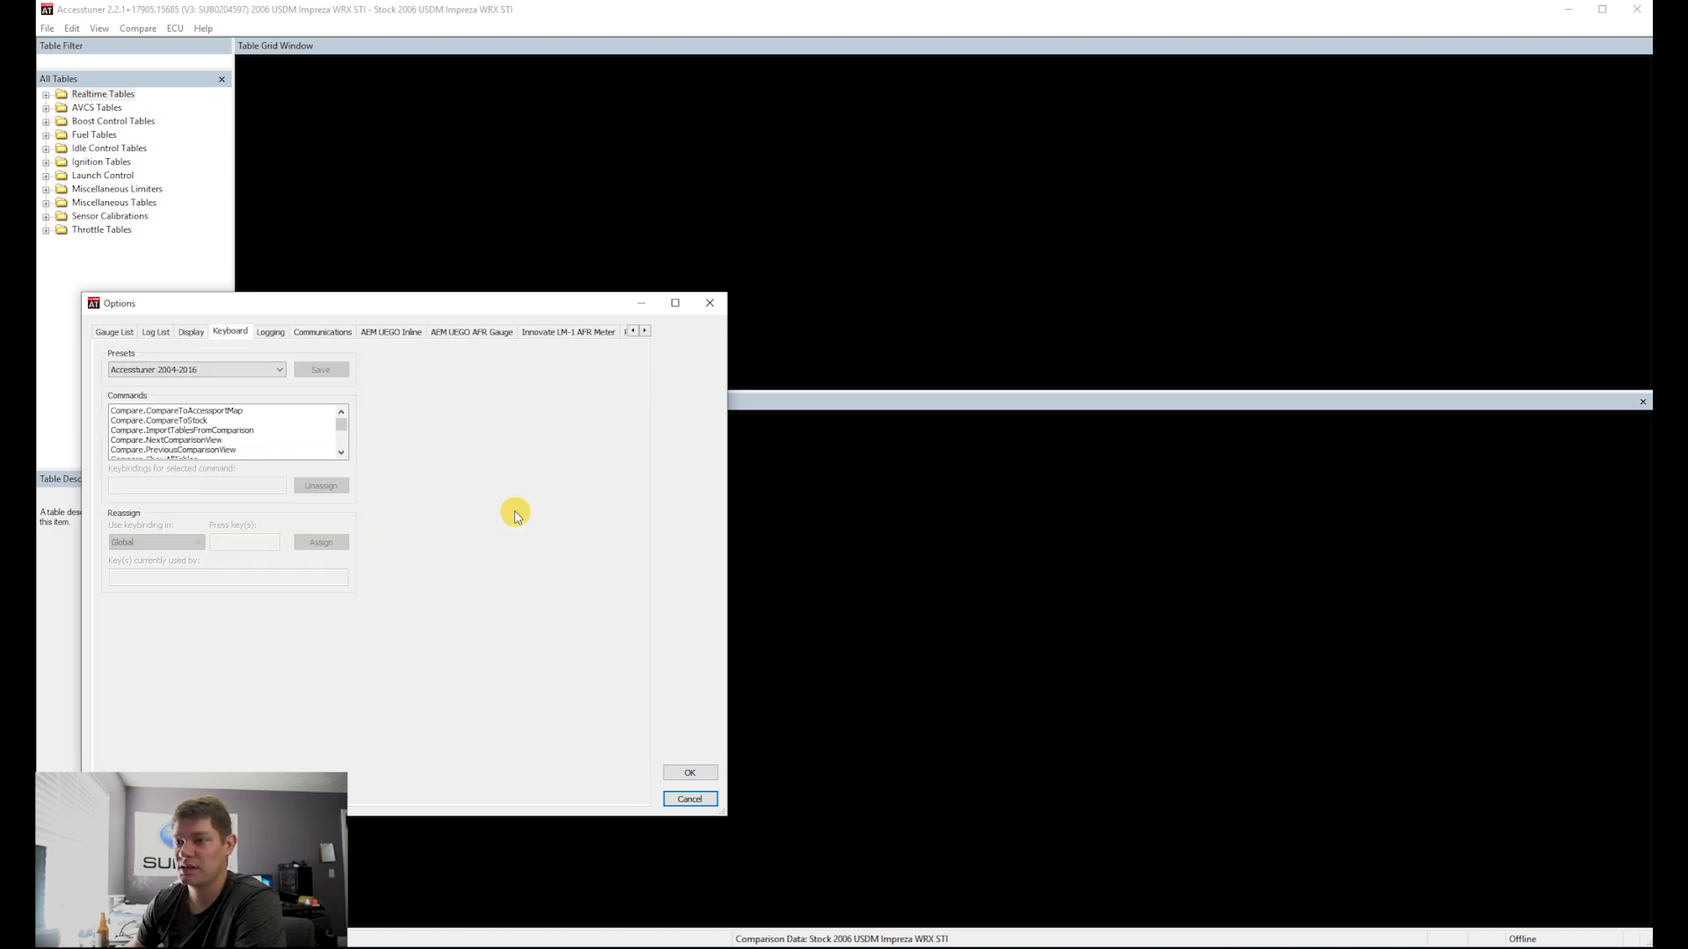
{"action": "left_click", "coordinate": [286, 335]}
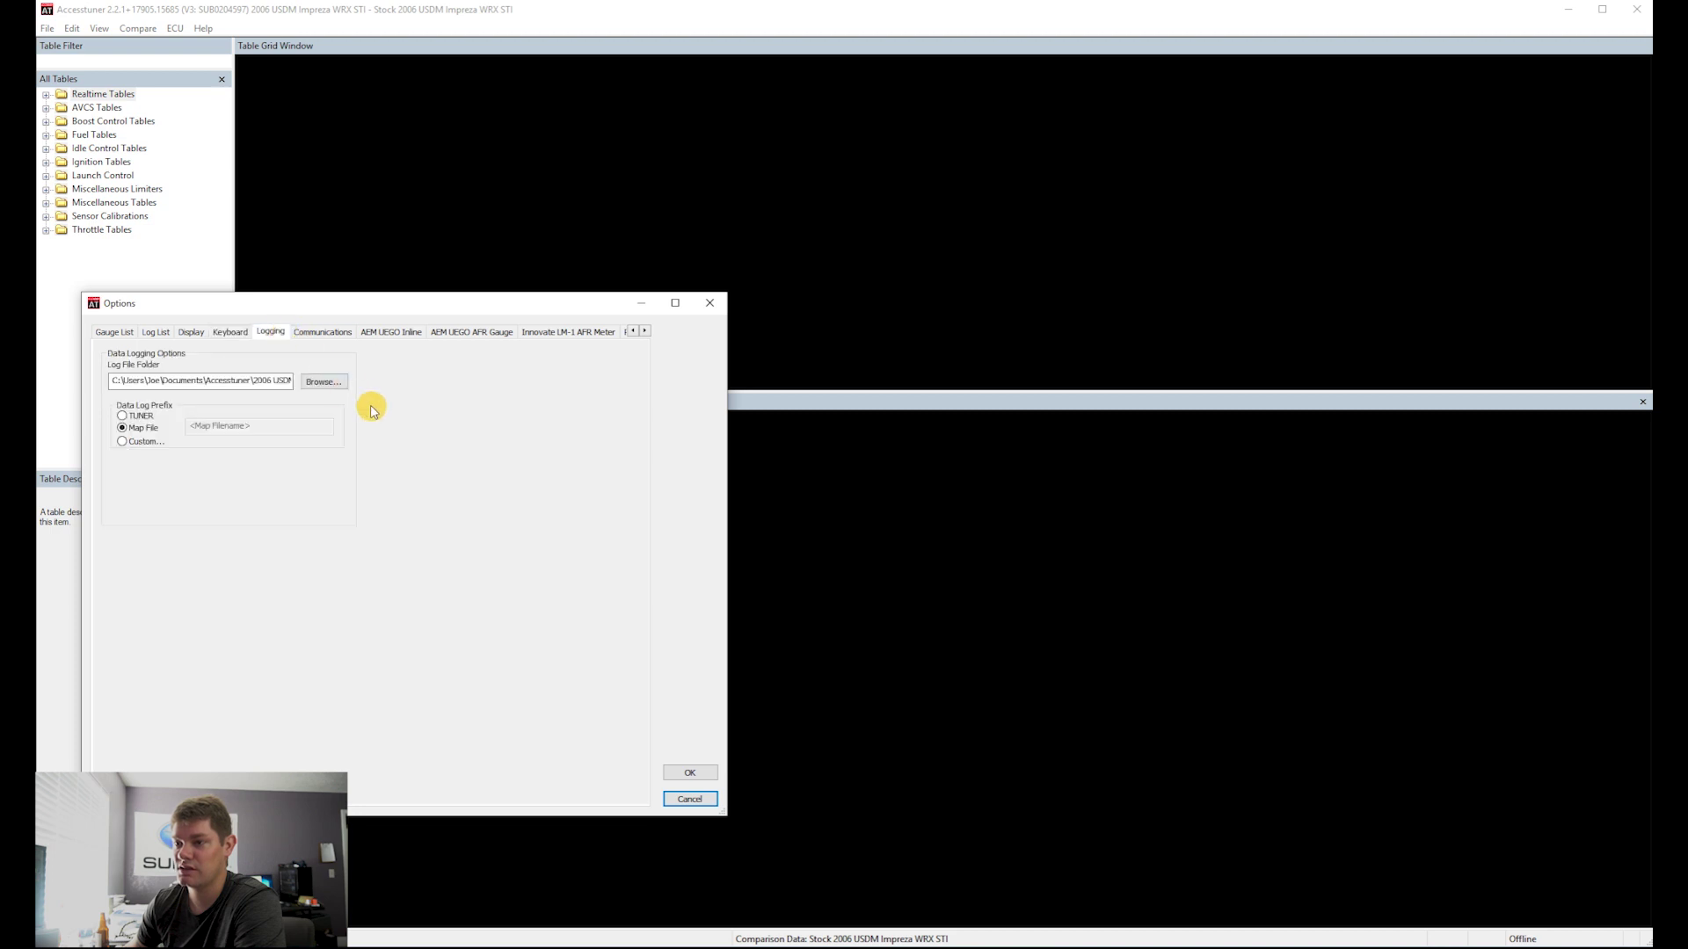
{"action": "left_click", "coordinate": [186, 381]}
{"action": "key", "text": "ctrl+a"}
{"action": "key", "text": "Delete"}
{"action": "key", "text": "ctrl+z"}
{"action": "left_click", "coordinate": [218, 378]}
{"action": "left_click_drag", "start_coordinate": [265, 379], "coordinate": [75, 387]}
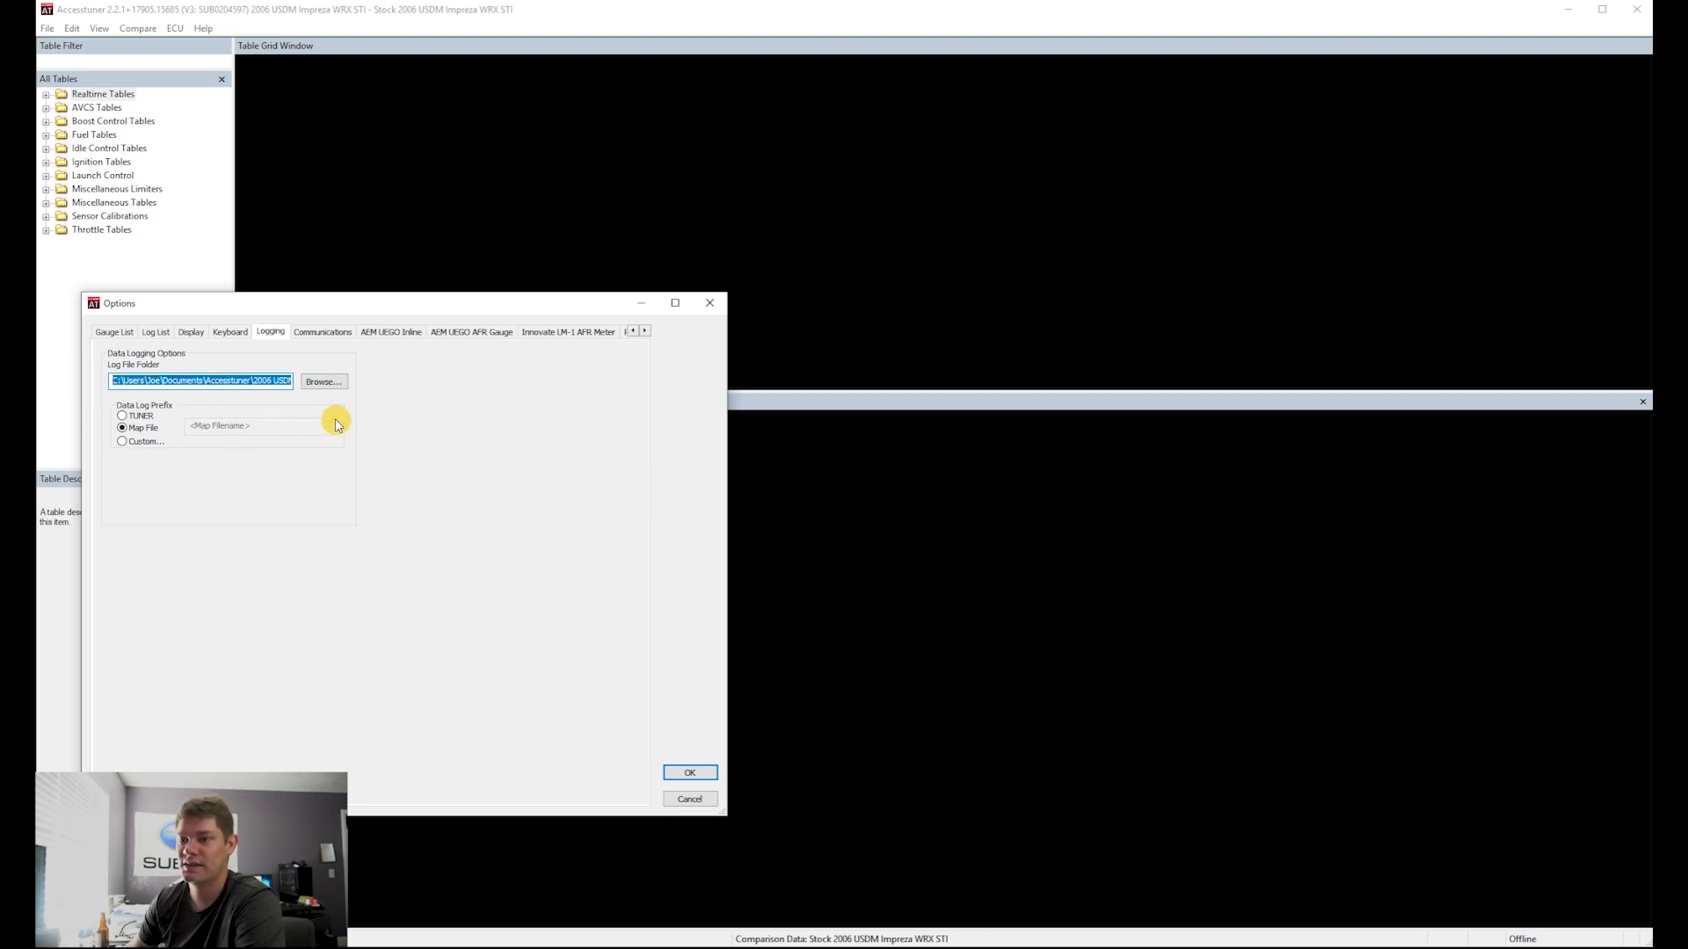
{"action": "left_click", "coordinate": [325, 332]}
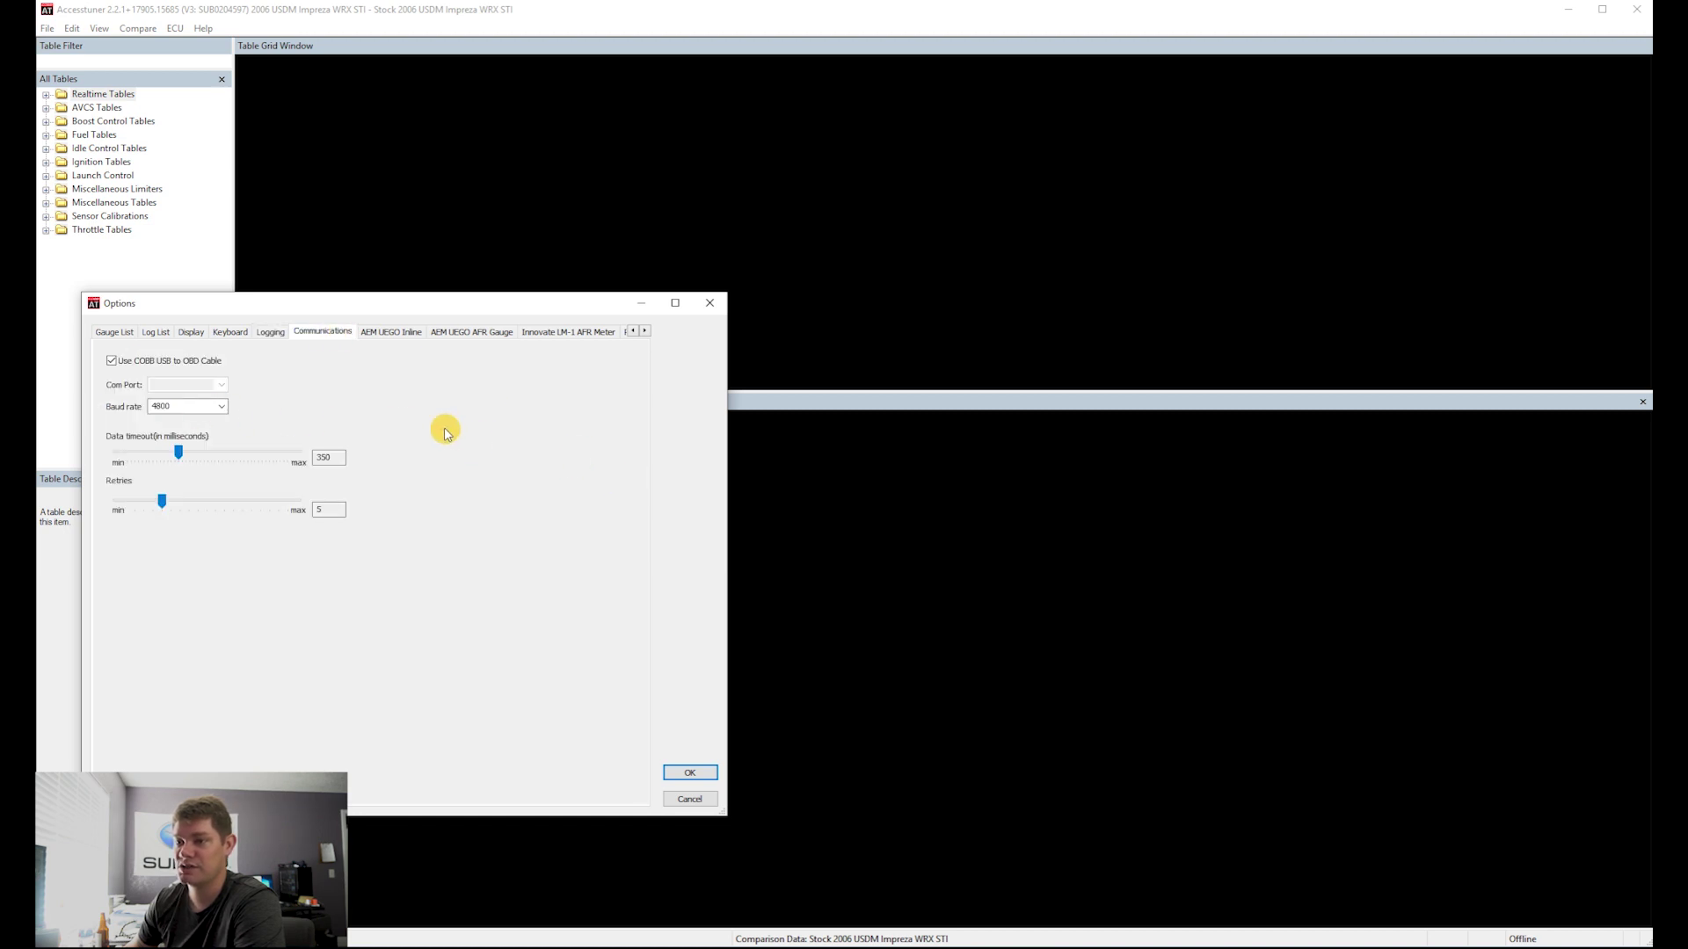
Scroll through the gauge settings tabs, including AEM UEGO Inline and AEM UEGO AFR Gauge.
{"action": "left_click", "coordinate": [408, 339]}
{"action": "left_click", "coordinate": [467, 343]}
{"action": "left_click", "coordinate": [645, 333]}
{"action": "left_click", "coordinate": [645, 332]}
{"action": "left_click", "coordinate": [645, 332]}
{"action": "left_click", "coordinate": [446, 333]}
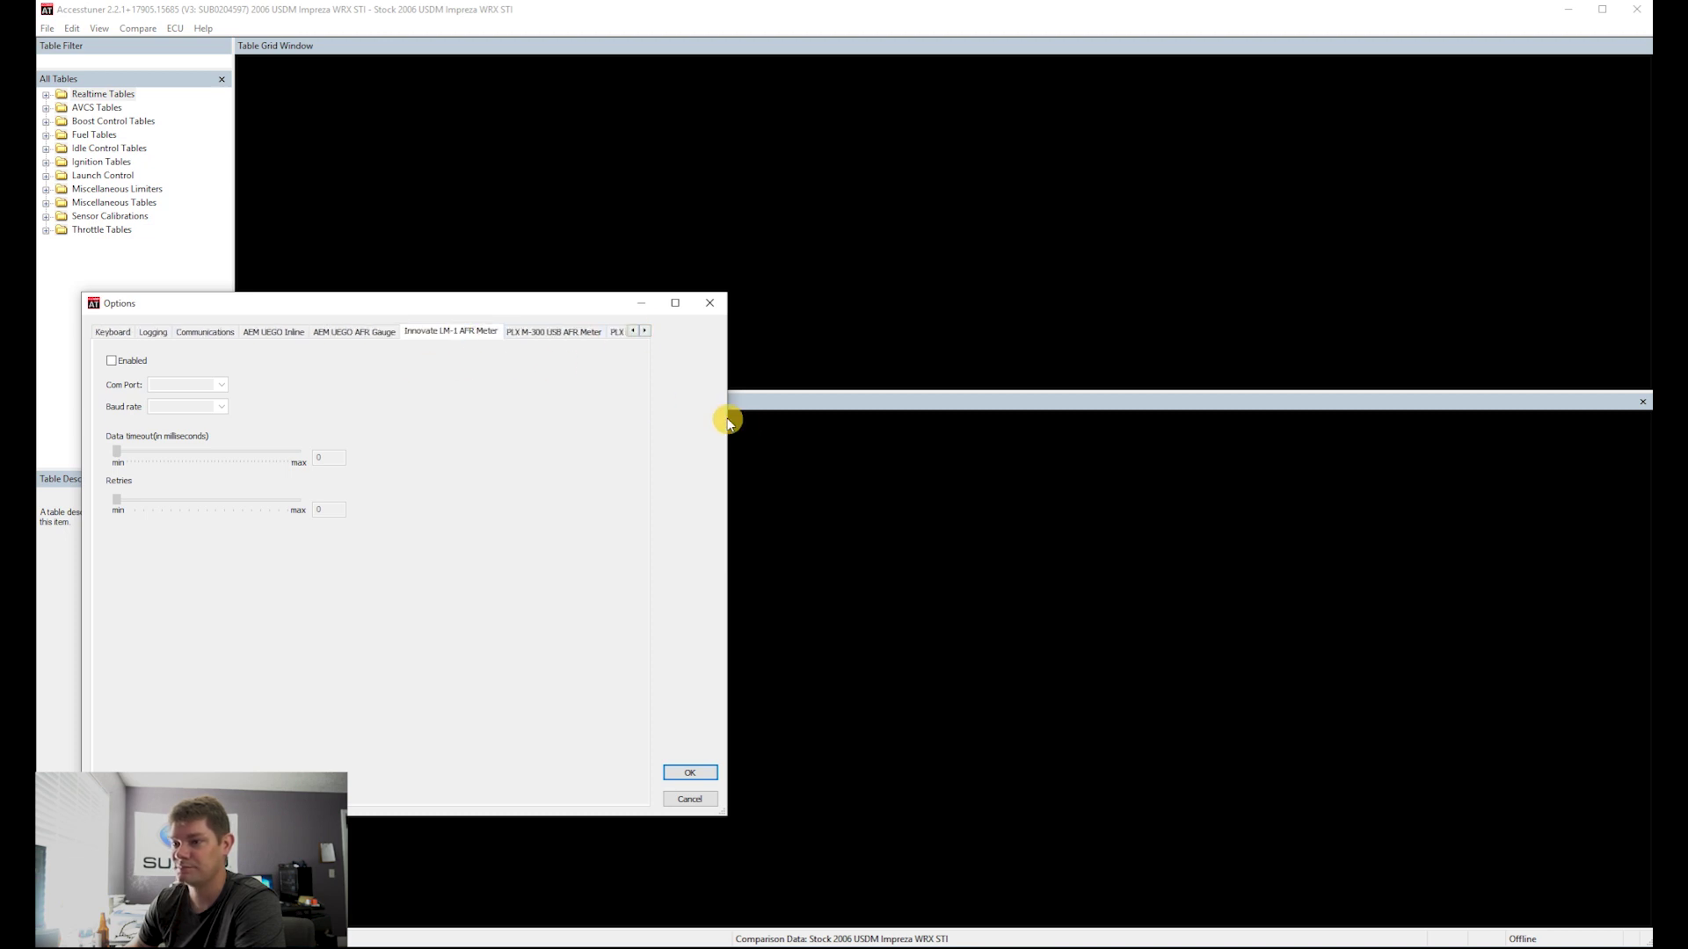
{"action": "left_click", "coordinate": [332, 334]}
{"action": "left_click", "coordinate": [645, 332]}
{"action": "left_click", "coordinate": [645, 332]}
{"action": "left_click", "coordinate": [645, 332]}
{"action": "left_click", "coordinate": [645, 331]}
{"action": "left_click", "coordinate": [645, 332]}
{"action": "left_click", "coordinate": [645, 332]}
{"action": "left_click", "coordinate": [632, 332]}
{"action": "left_click", "coordinate": [632, 331]}
{"action": "left_click", "coordinate": [632, 332]}
{"action": "left_click", "coordinate": [632, 331]}
Show the Innovate LM-1 AFR Meter settings and tick then untick Enabled.
{"action": "left_click", "coordinate": [373, 333]}
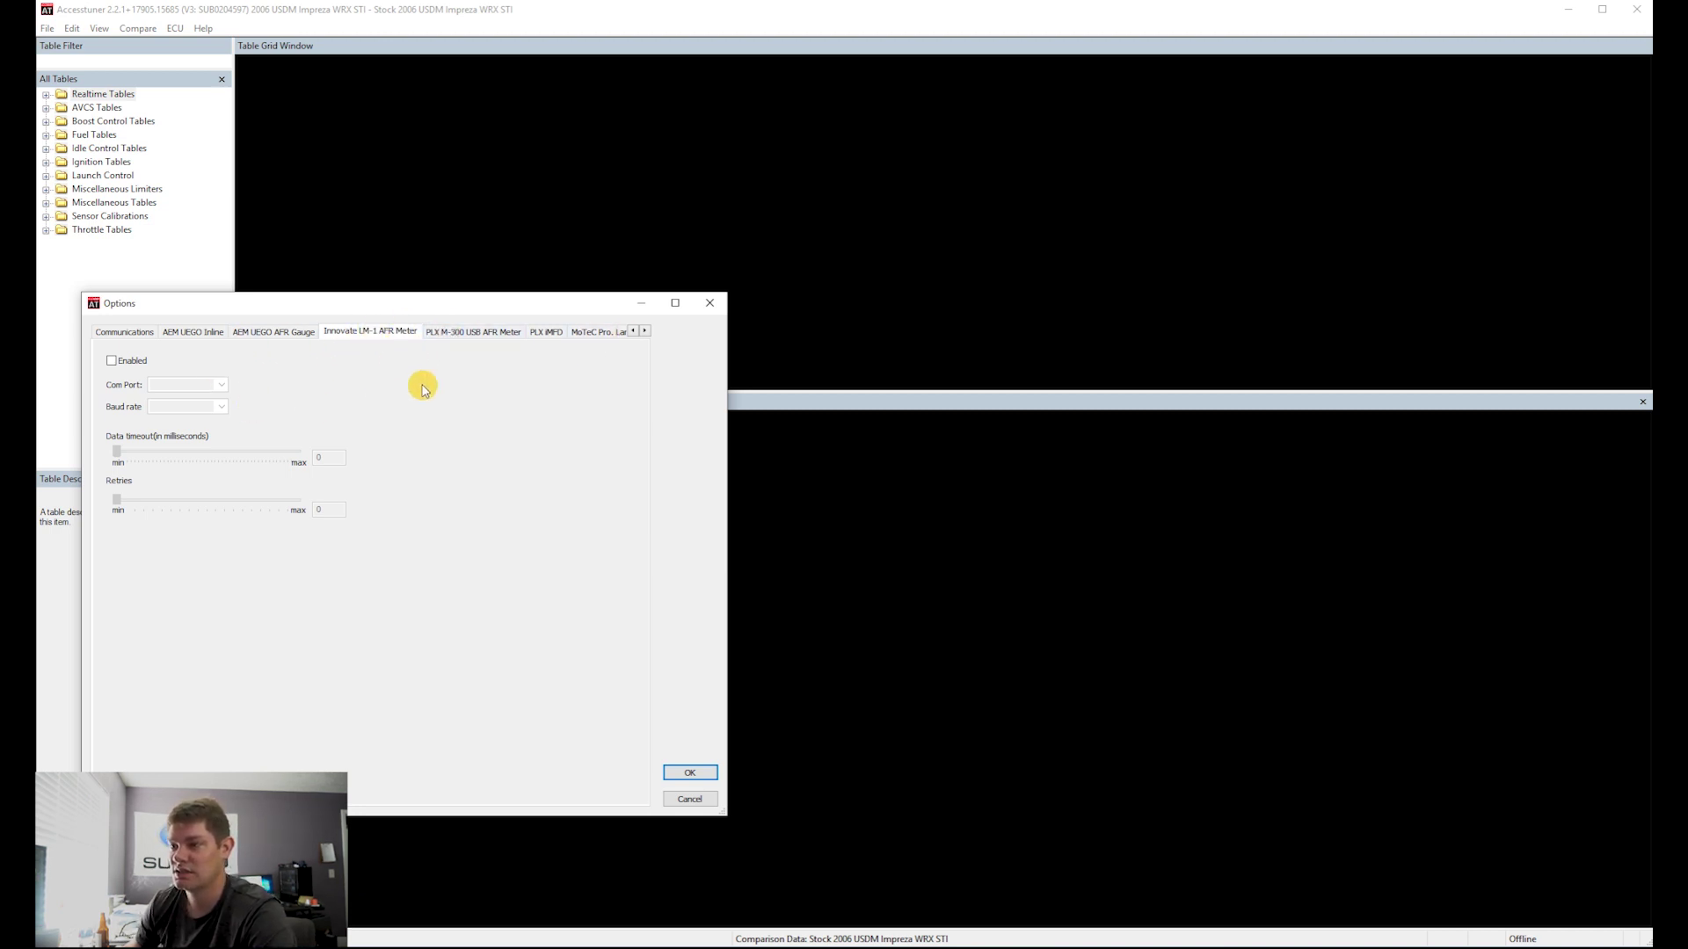
{"action": "left_click", "coordinate": [125, 360]}
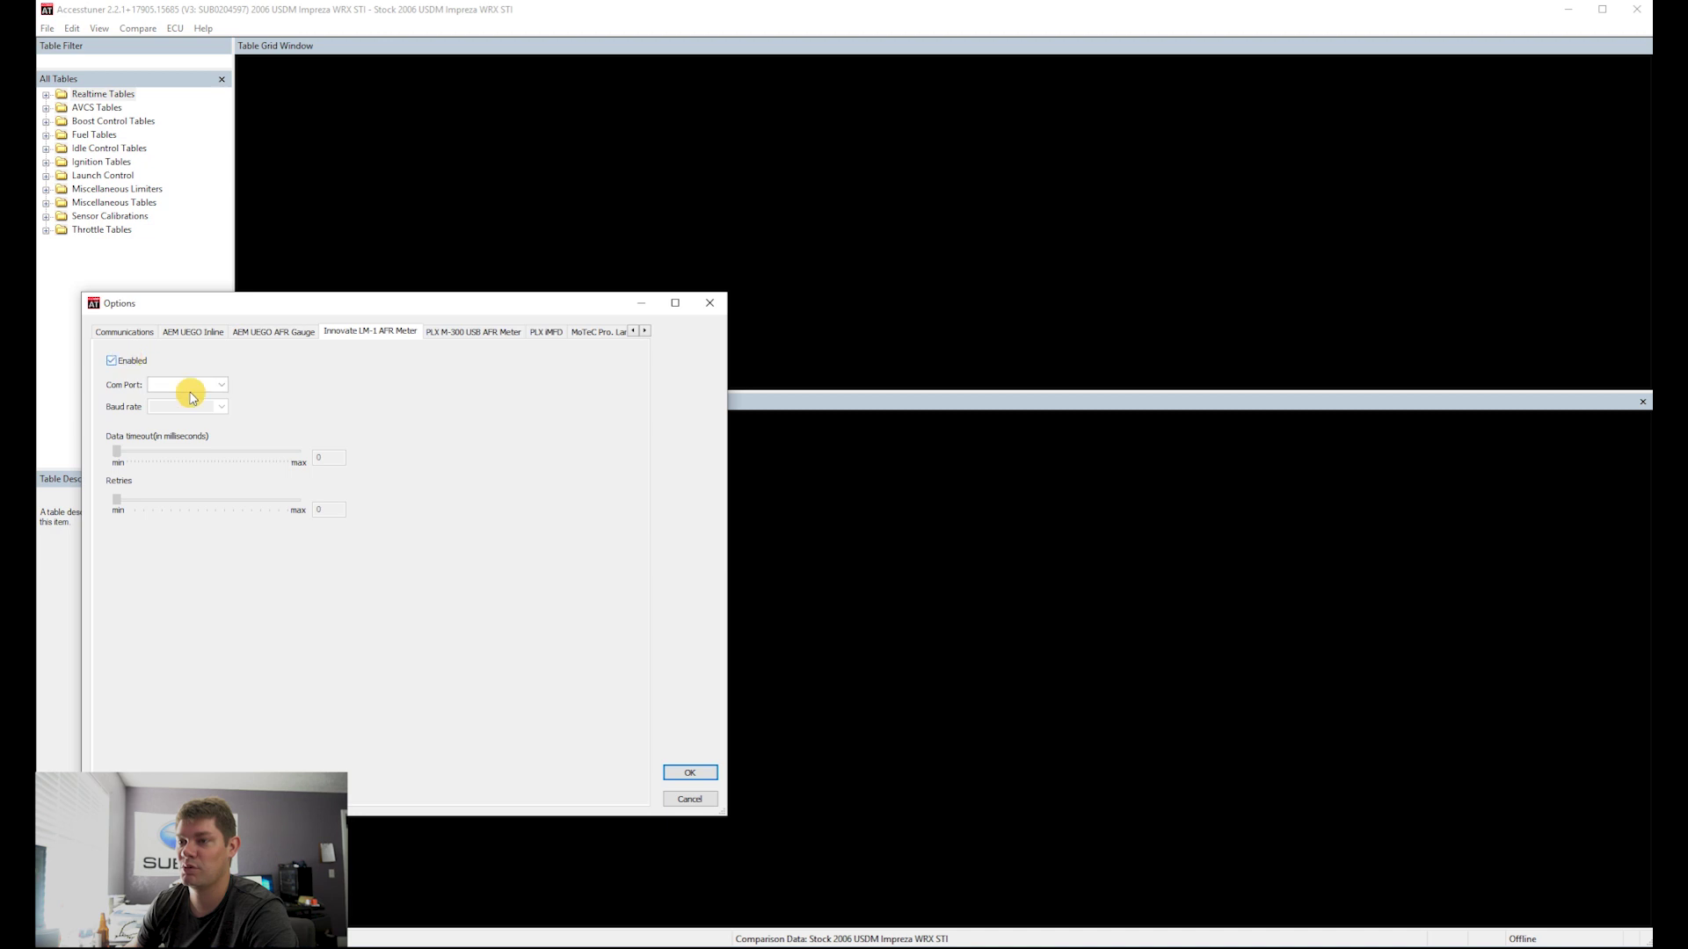
{"action": "left_click", "coordinate": [137, 366]}
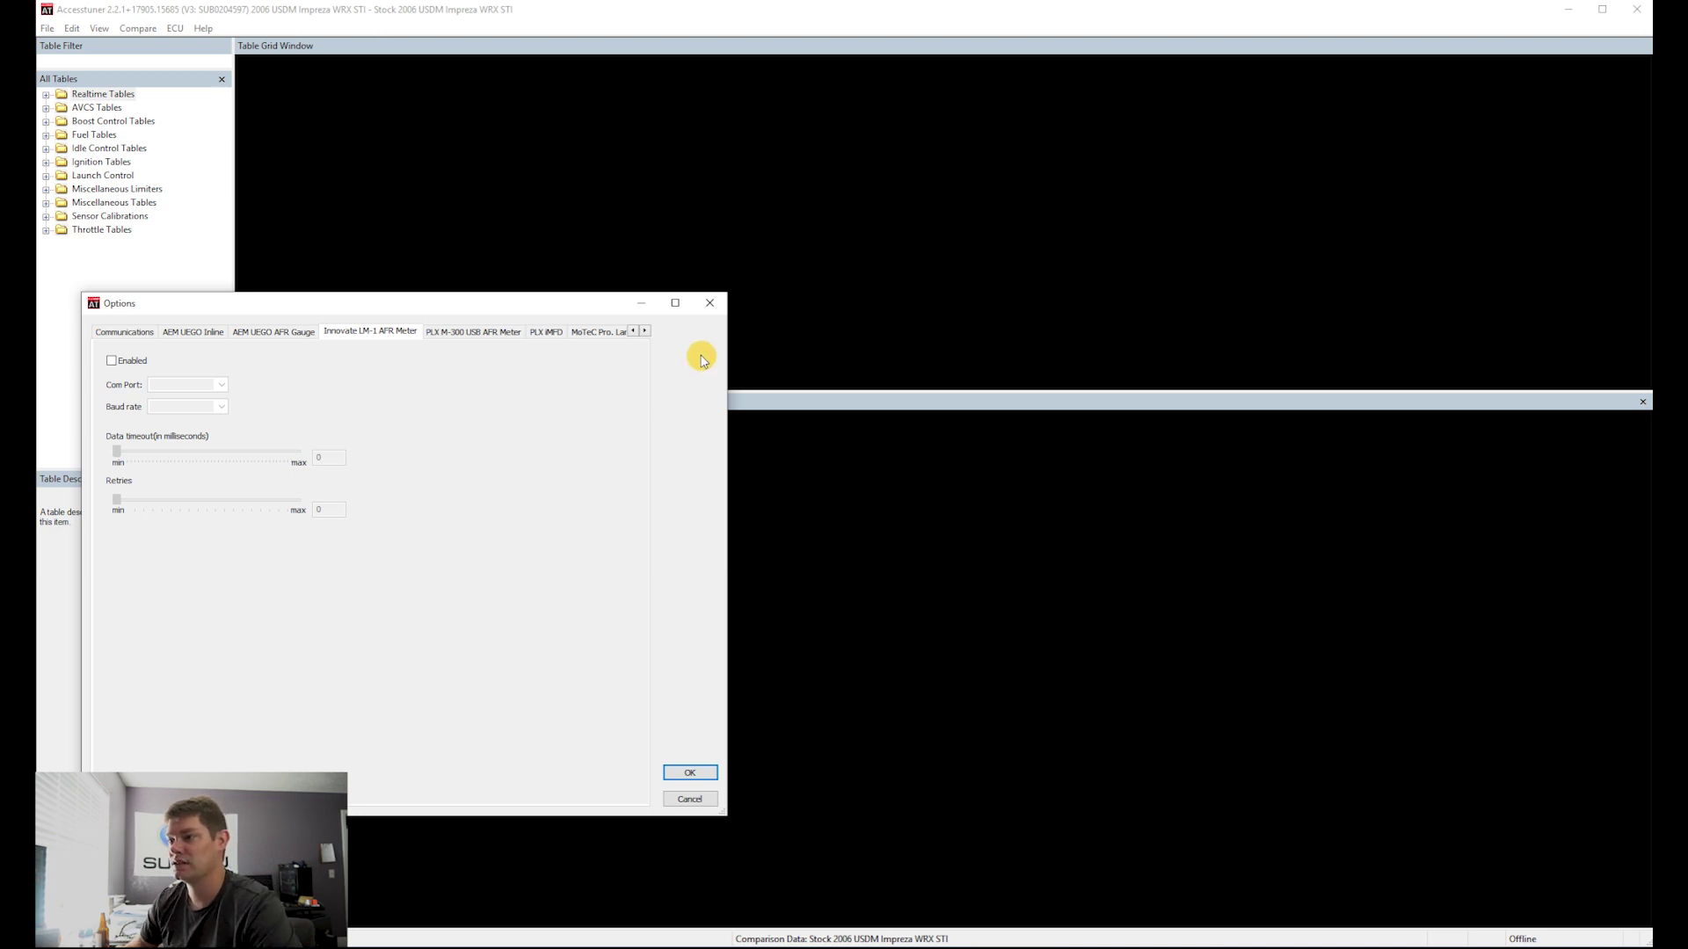
Close the Options dialog and look through the View menu.
{"action": "left_click", "coordinate": [710, 303]}
{"action": "left_click", "coordinate": [102, 31]}
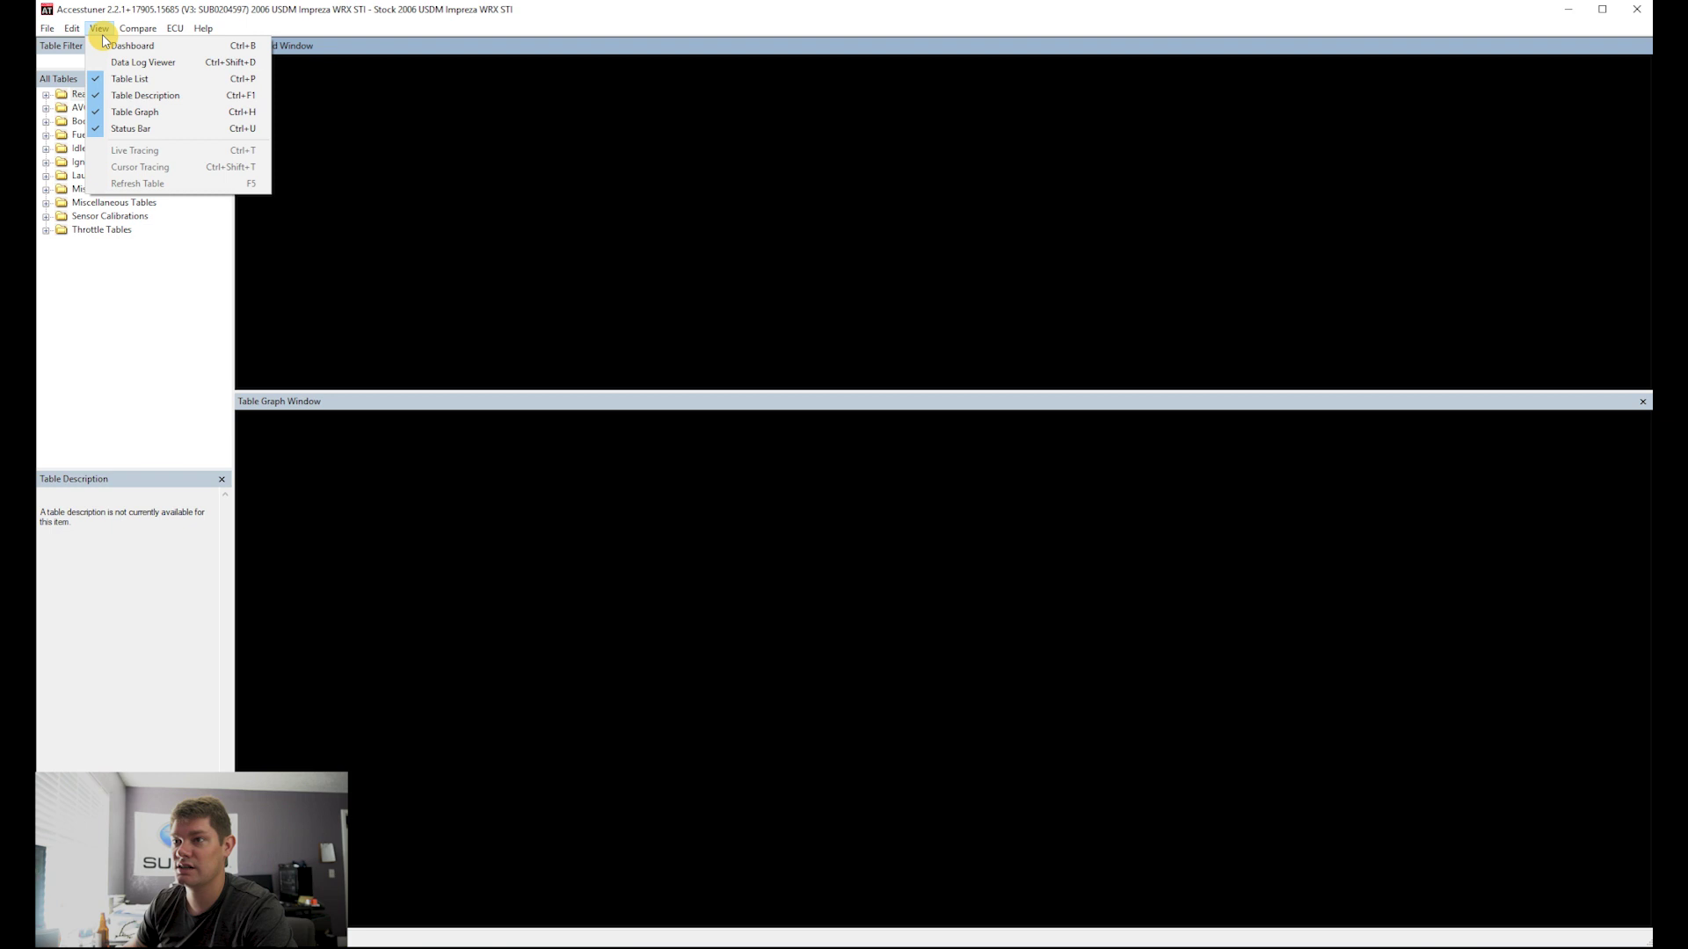
{"action": "mouse_move", "coordinate": [71, 33]}
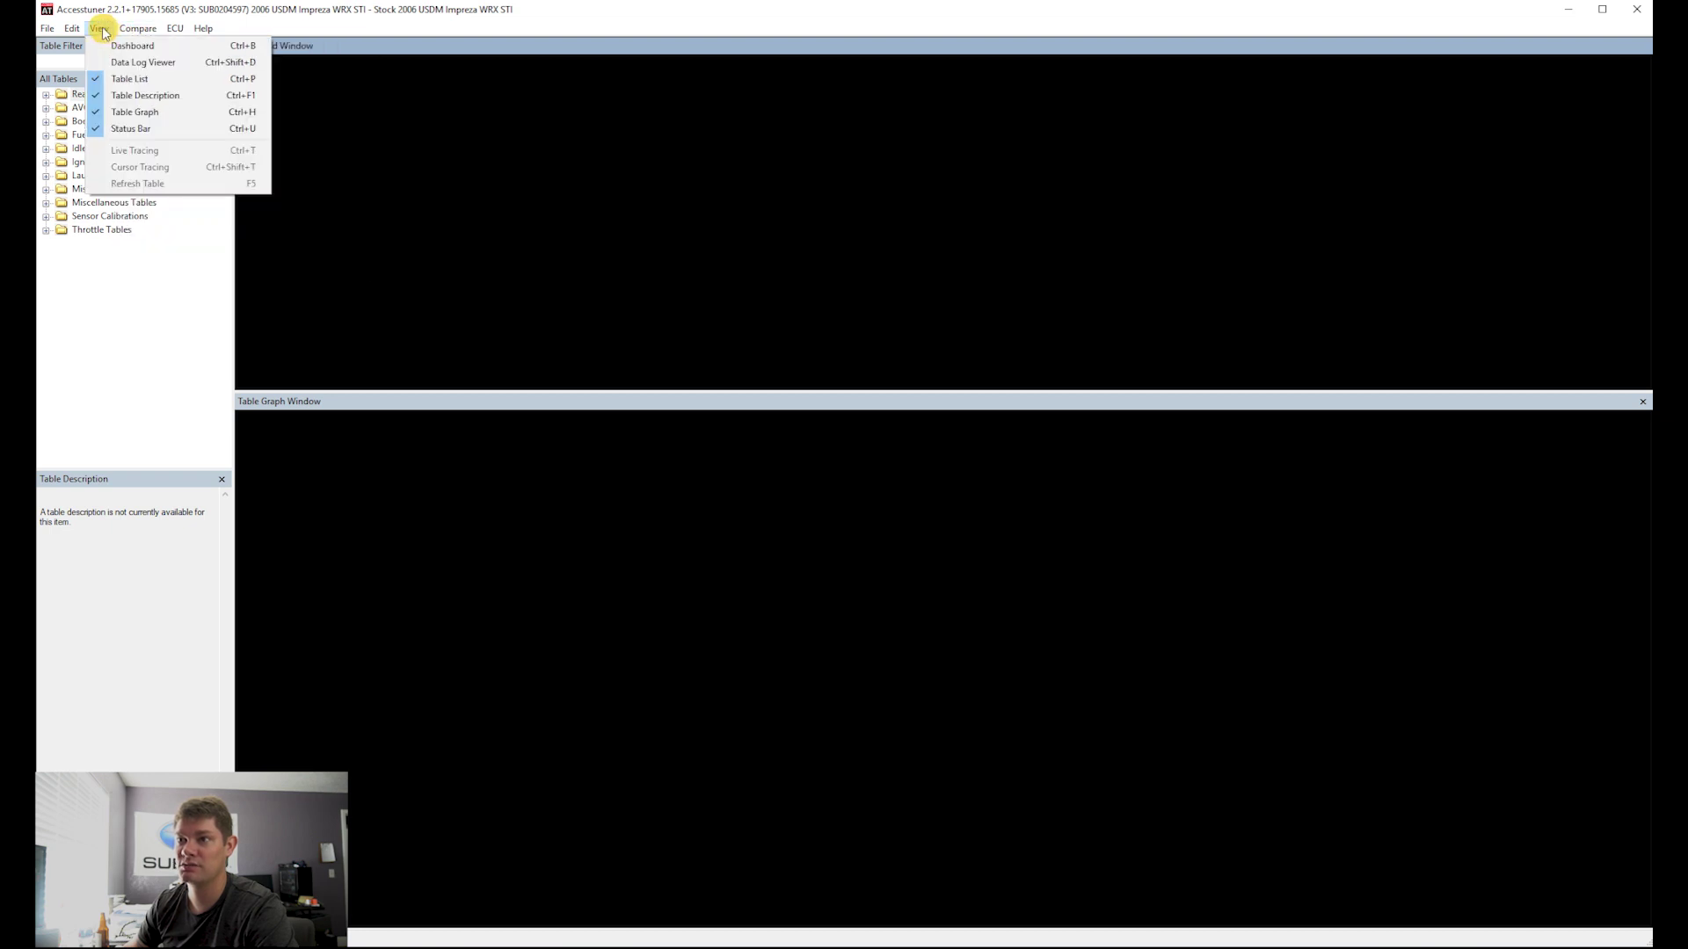
{"action": "left_click", "coordinate": [111, 39]}
Start an ECU Connect to the vehicle and cancel the connection attempt.
{"action": "left_click", "coordinate": [112, 39]}
{"action": "left_click", "coordinate": [132, 53]}
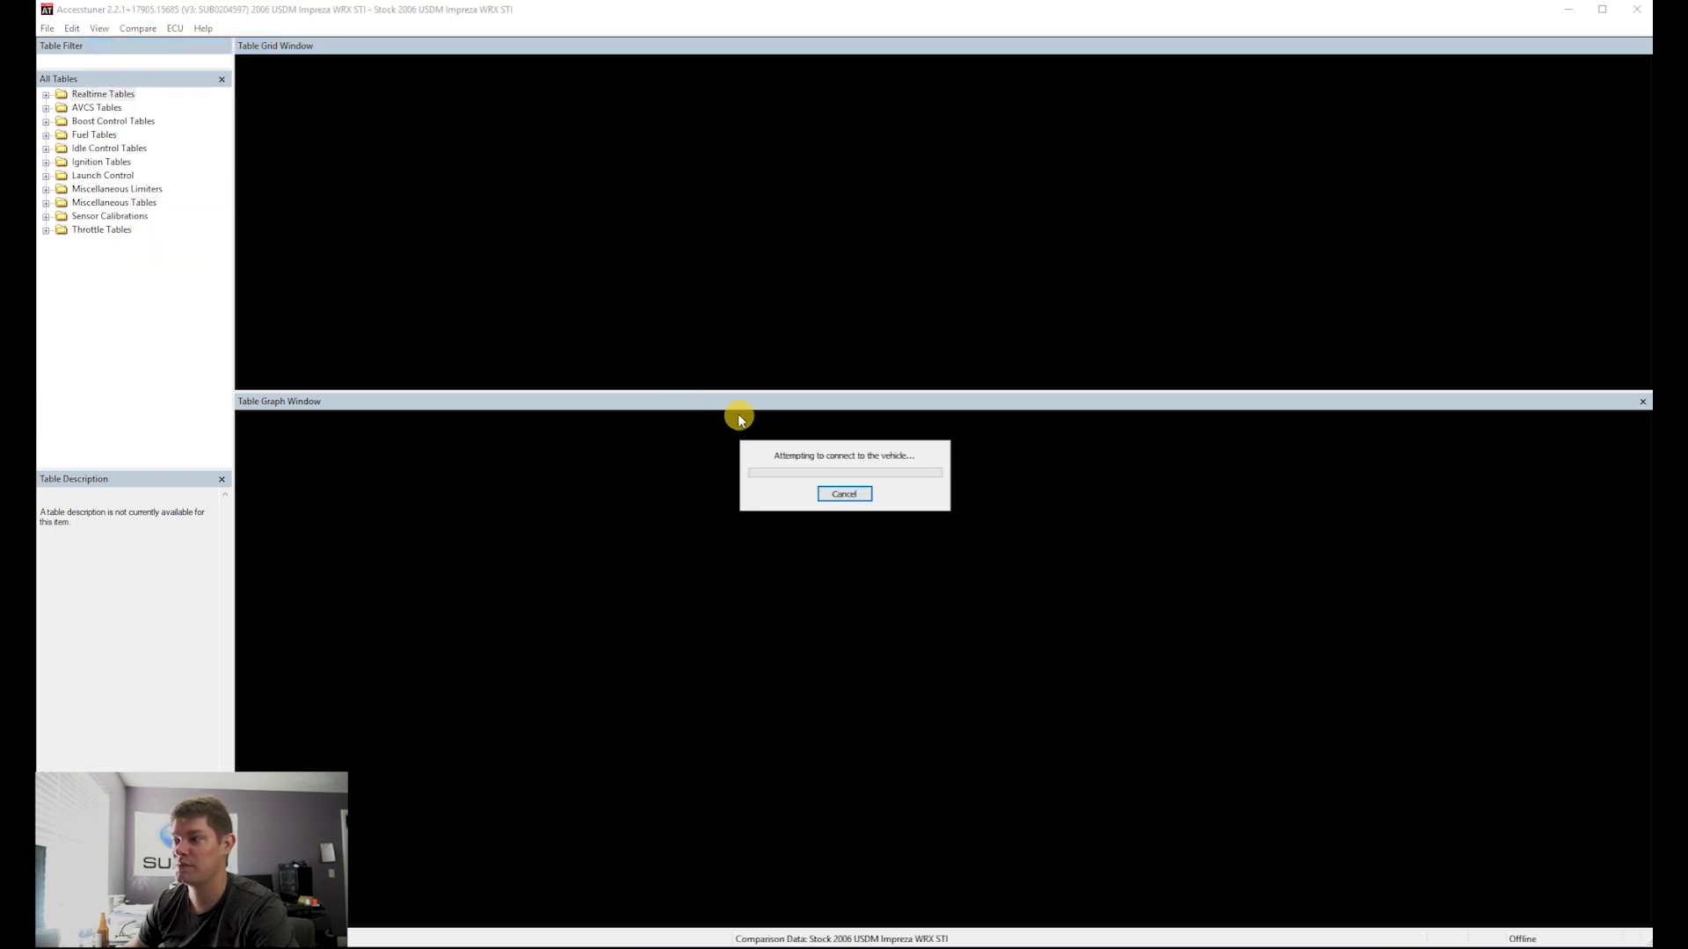
{"action": "left_click", "coordinate": [847, 492]}
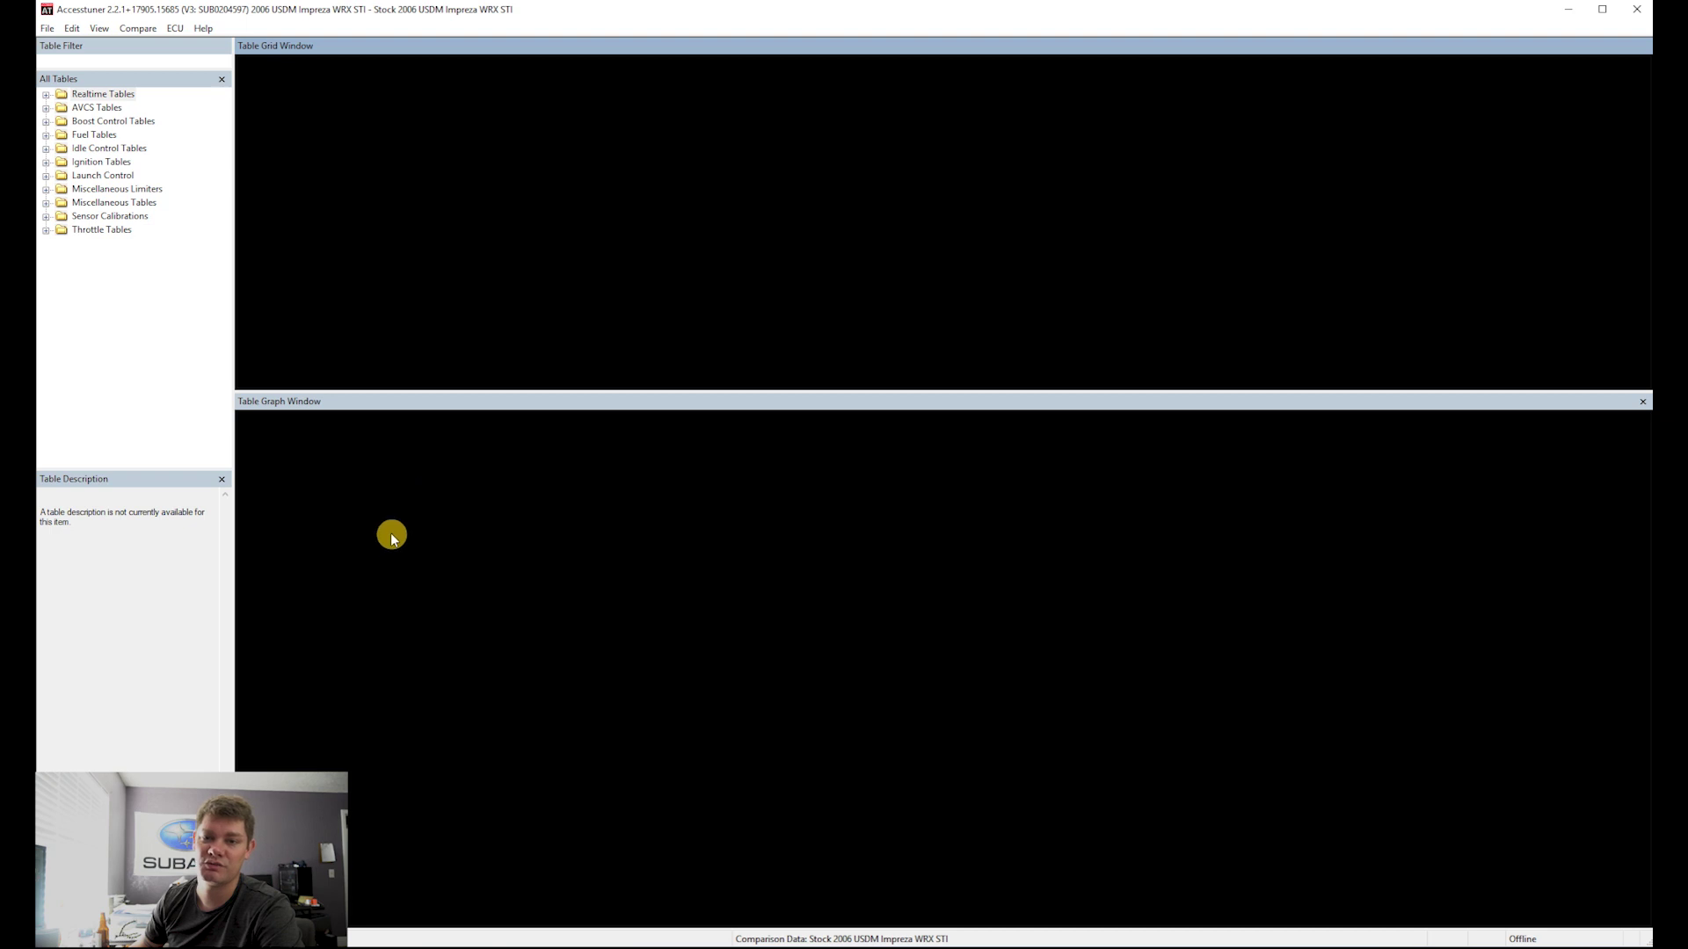
Look through the Compare and View menus, ending on Compare's Import Tables from Comparison.
{"action": "left_click", "coordinate": [132, 29]}
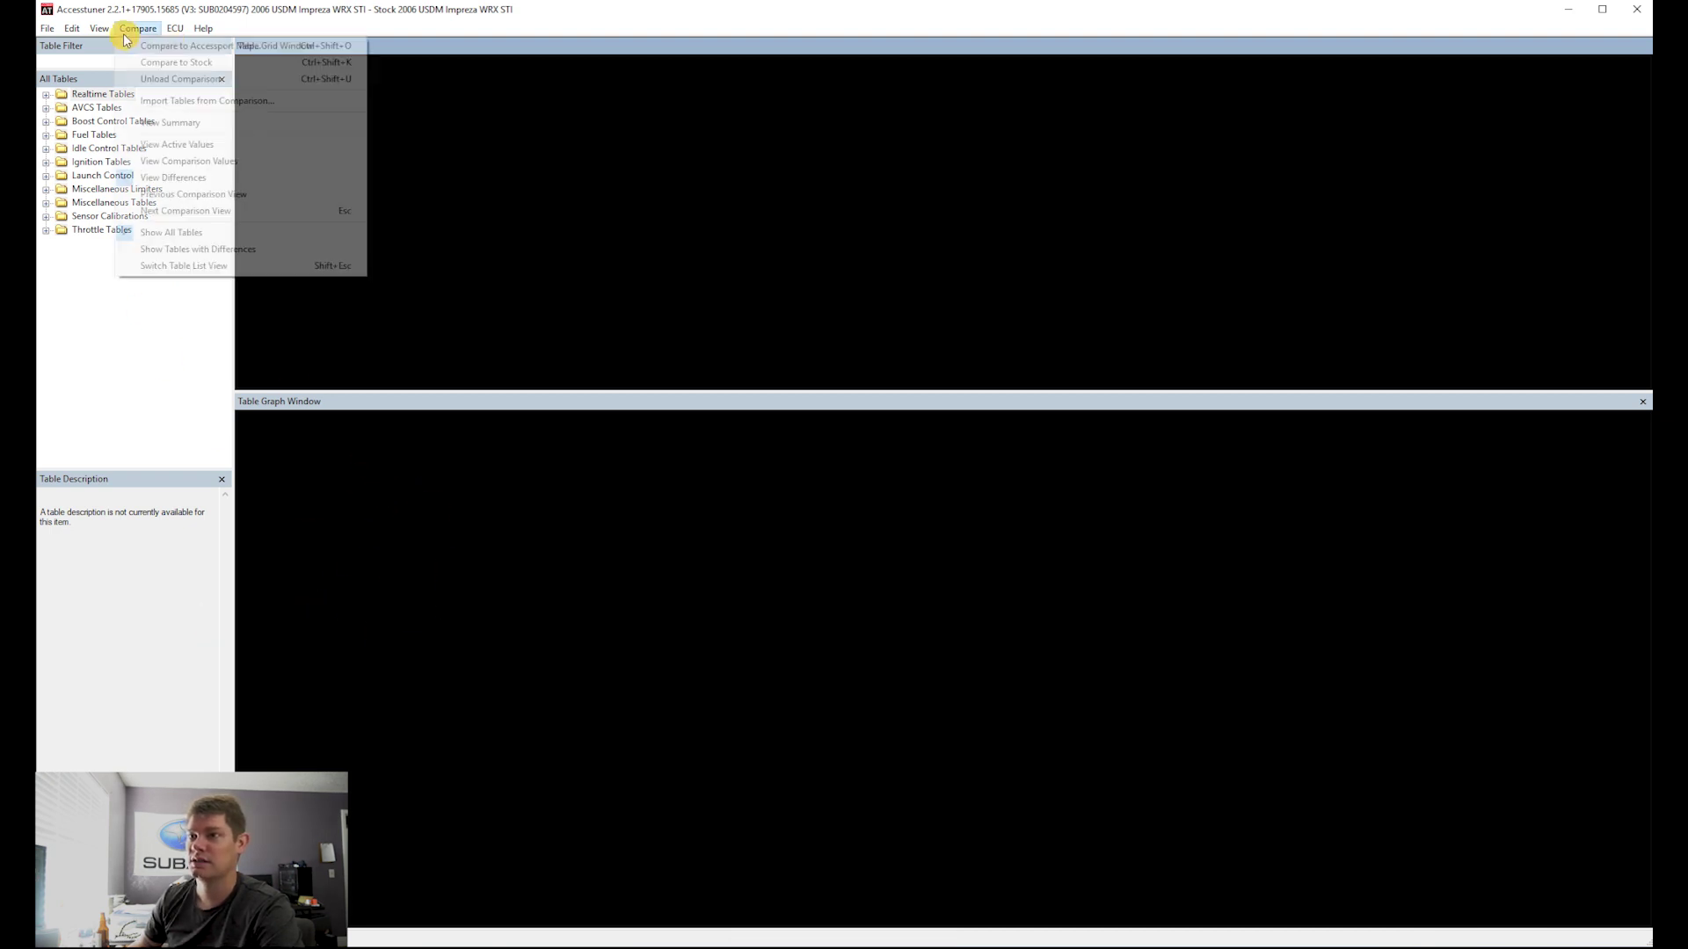
{"action": "mouse_move", "coordinate": [102, 32]}
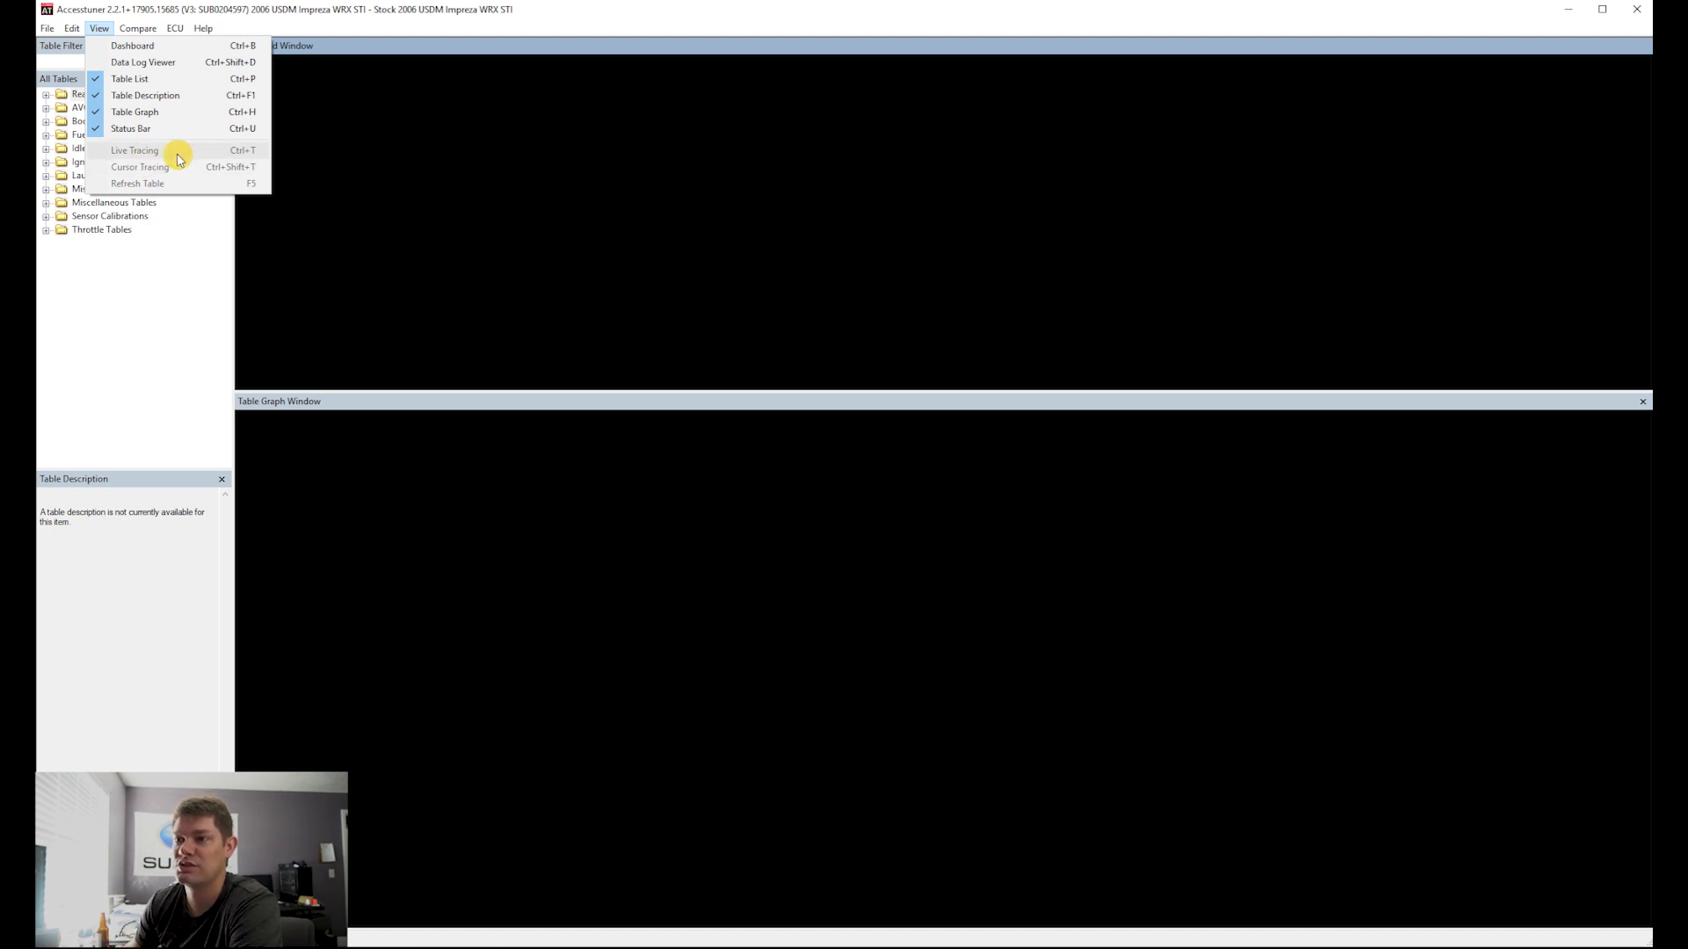
{"action": "left_click", "coordinate": [343, 180]}
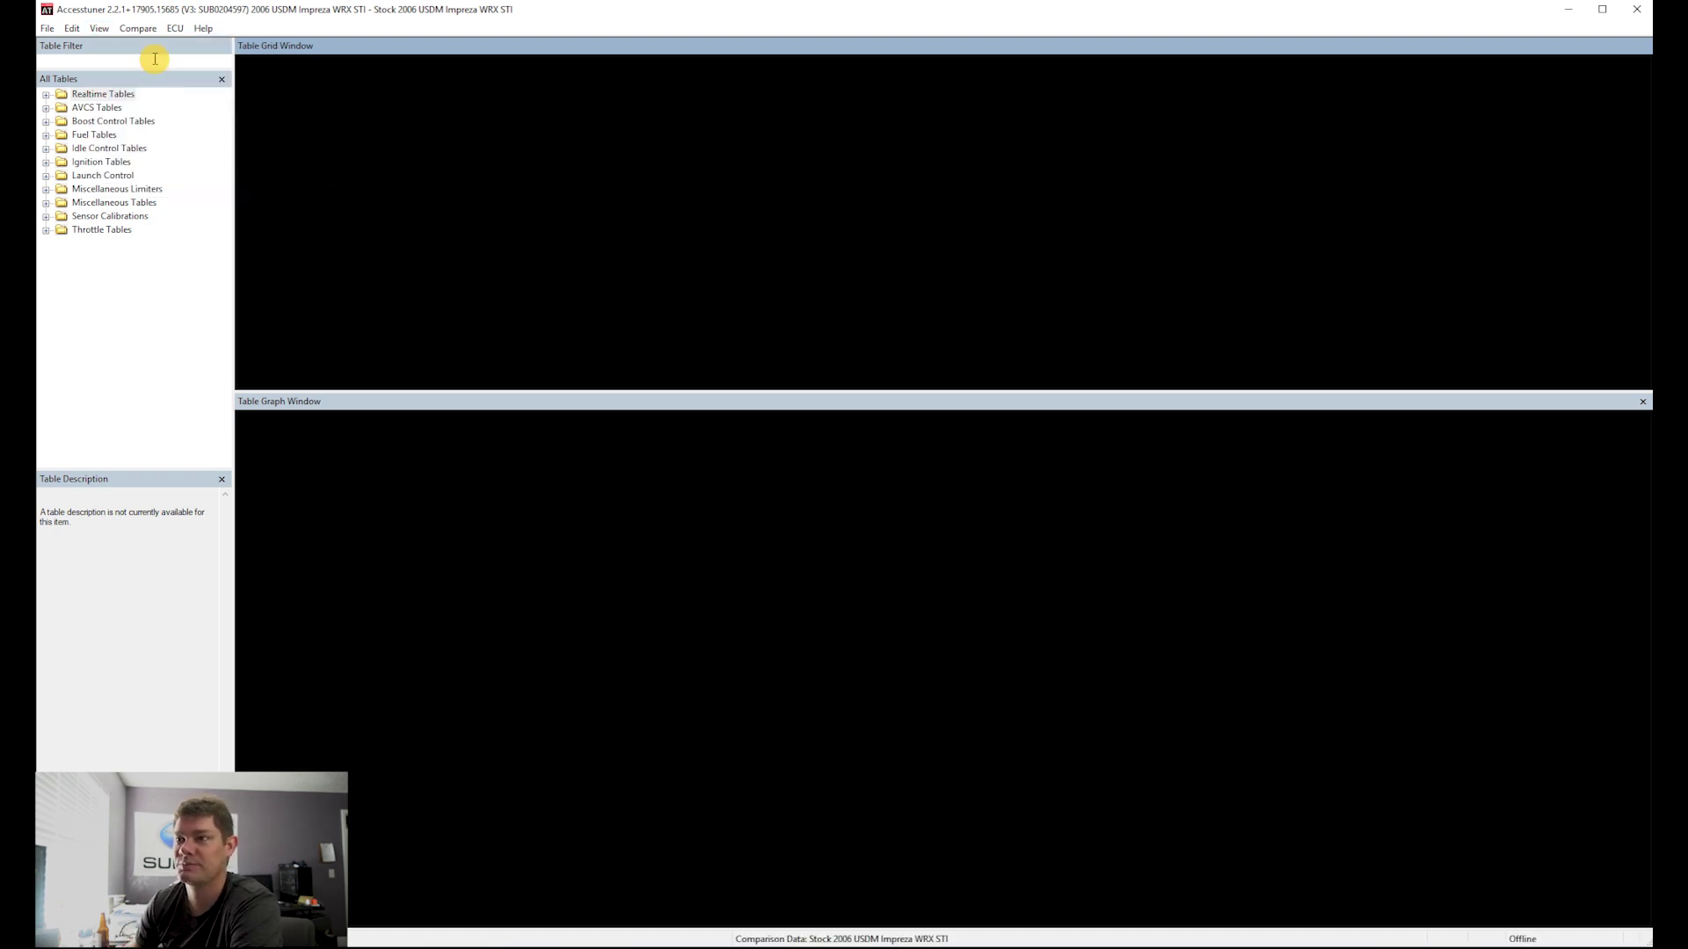
{"action": "left_click", "coordinate": [138, 28]}
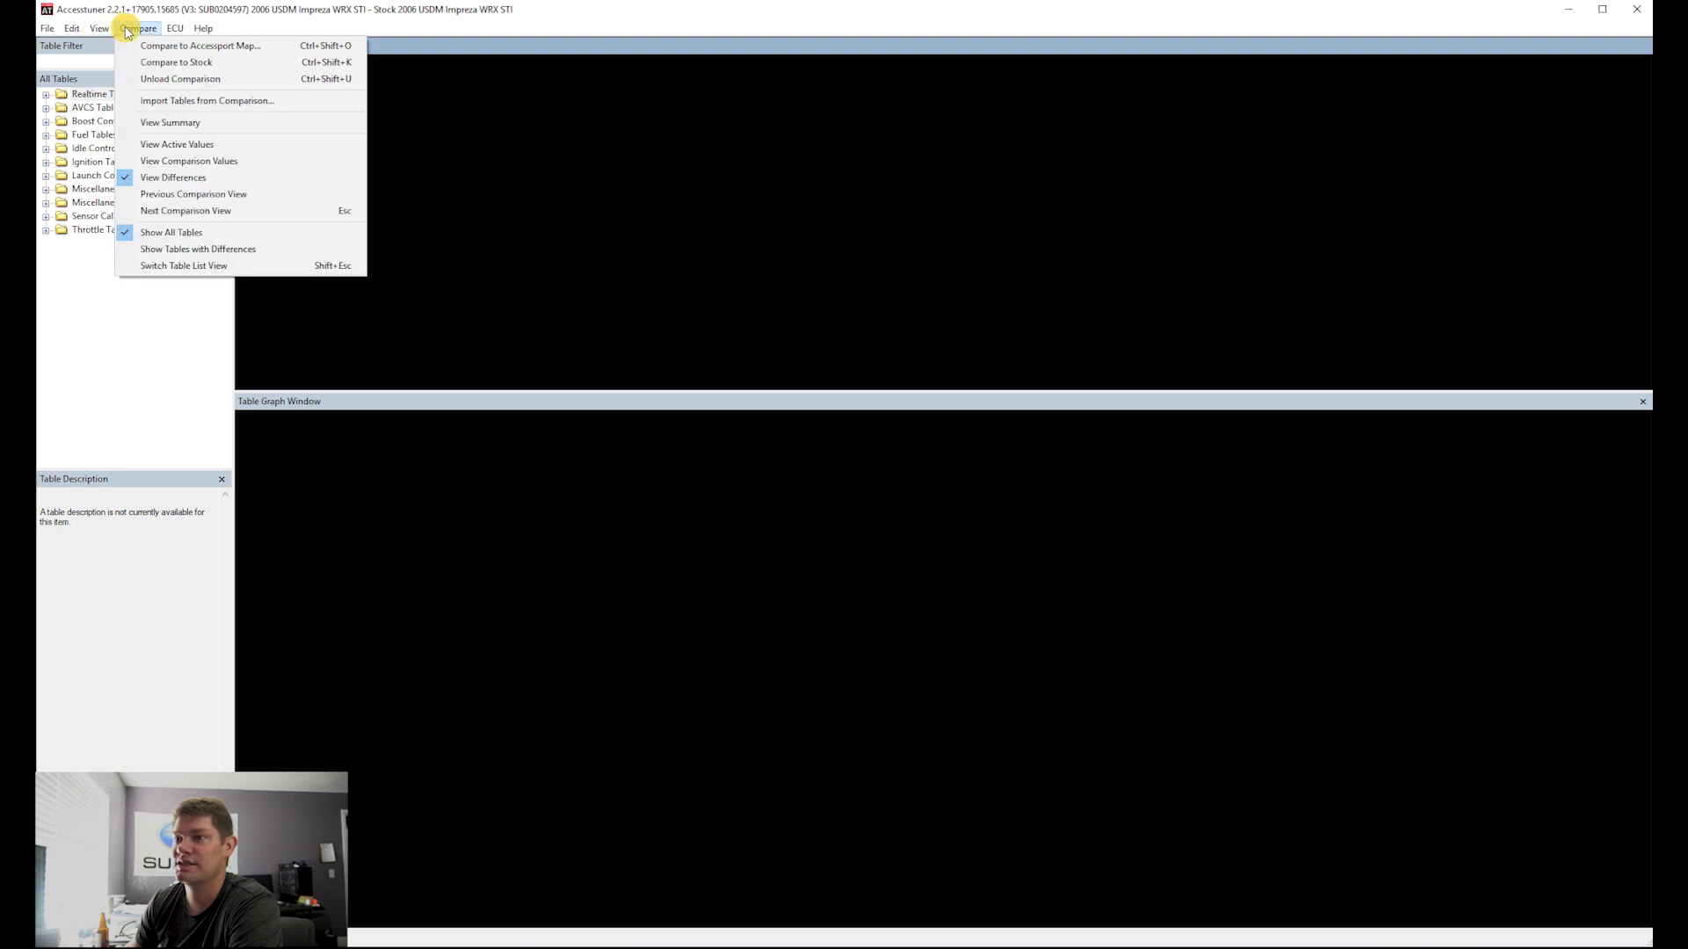
{"action": "mouse_move", "coordinate": [138, 29]}
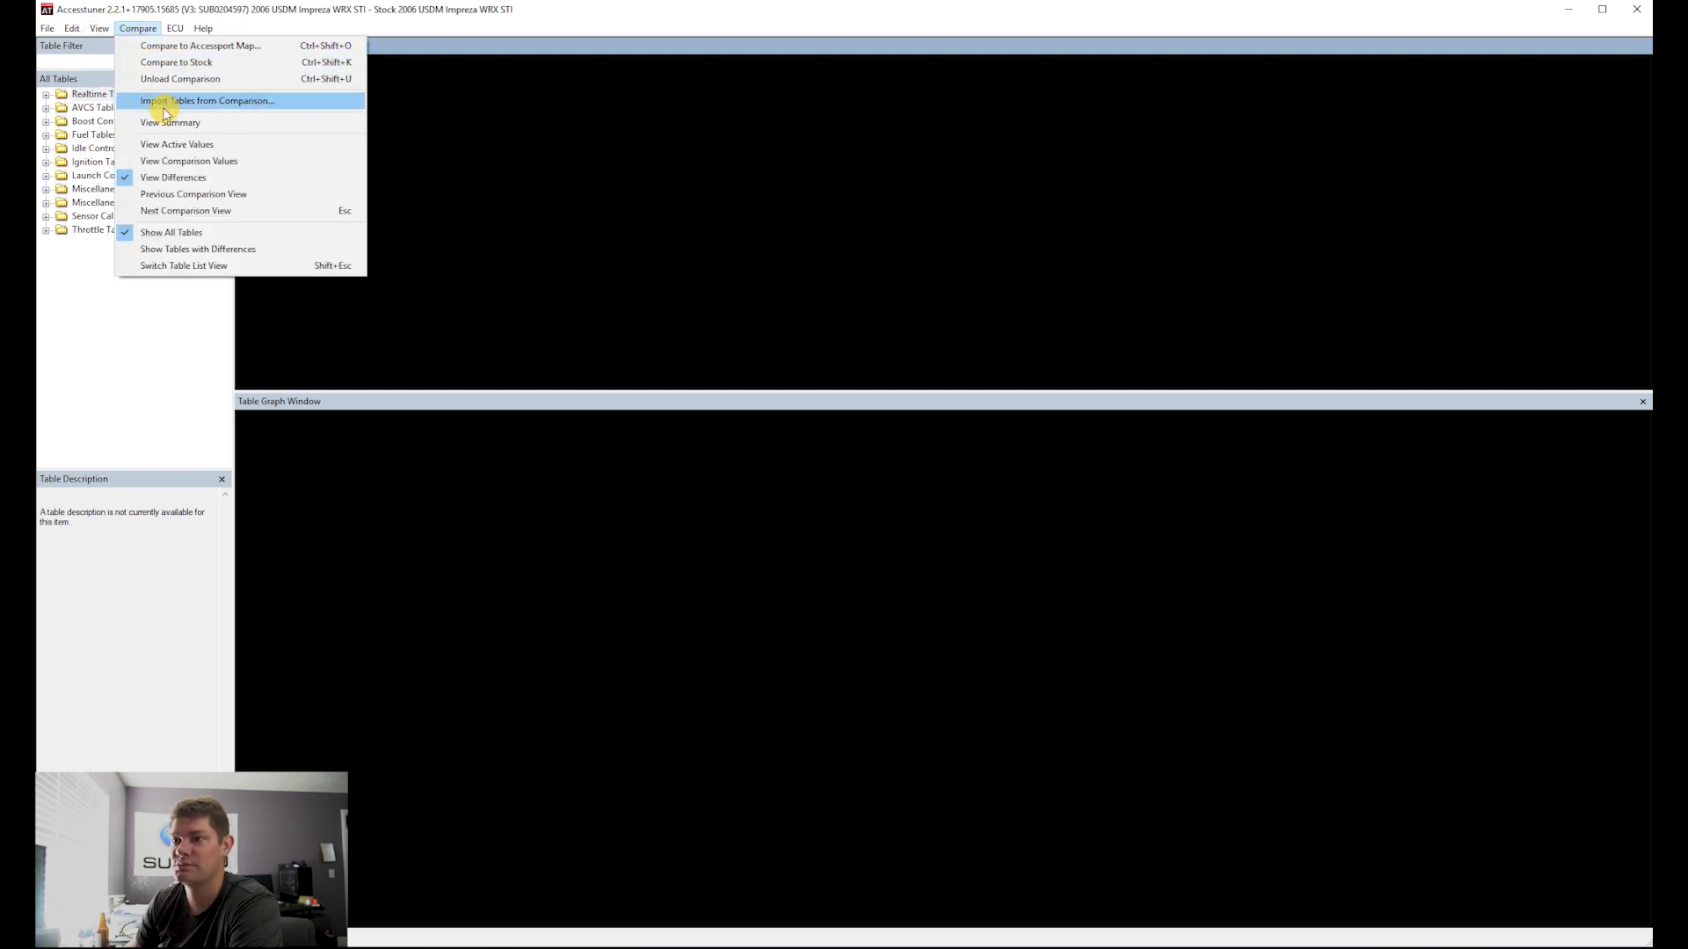